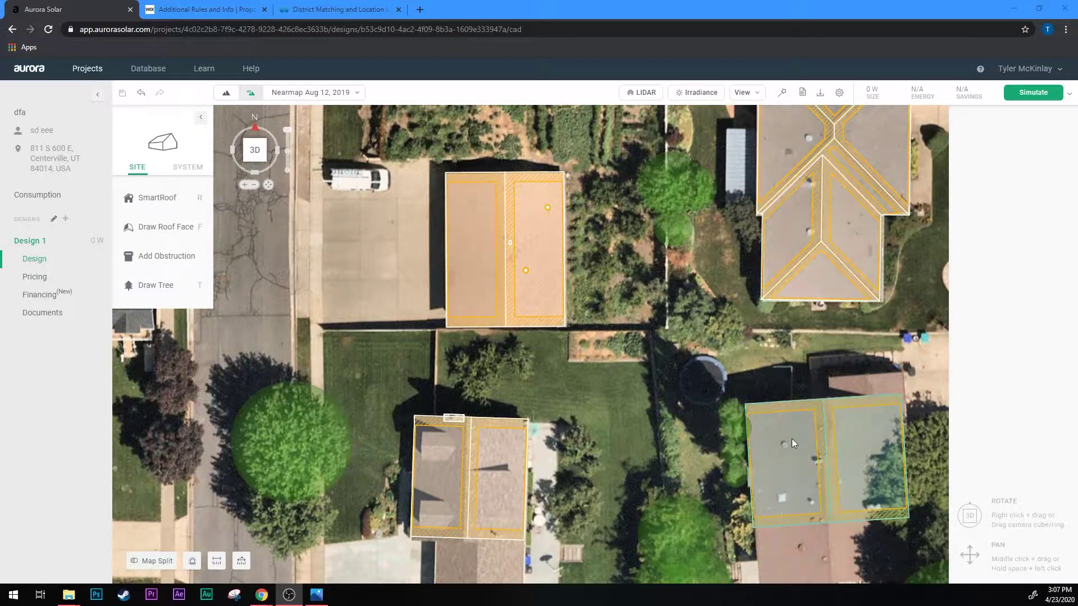
Tilt the neighbourhood into 3-D, orbit around, and select the two-faced house by the driveway
{"action": "scroll", "coordinate": [458, 355], "scroll_direction": "down", "scroll_amount": 2}
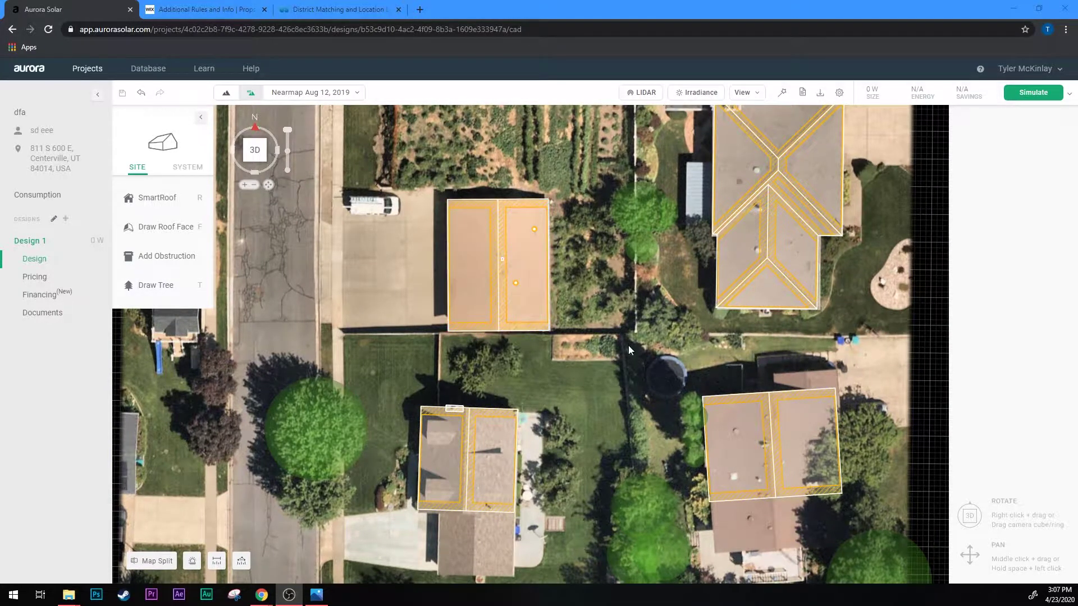
{"action": "scroll", "coordinate": [628, 345], "scroll_direction": "up", "scroll_amount": 2}
{"action": "right_click_drag", "start_coordinate": [543, 398], "coordinate": [505, 343]}
{"action": "right_click_drag", "start_coordinate": [696, 334], "coordinate": [494, 241]}
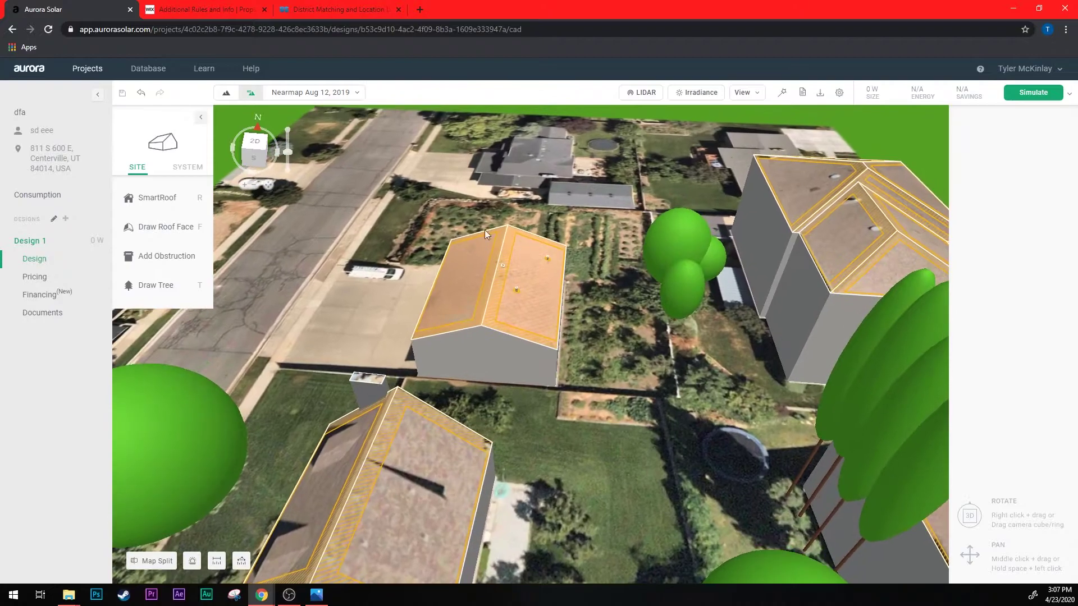
{"action": "left_click", "coordinate": [536, 306]}
{"action": "middle_click_drag", "start_coordinate": [685, 308], "coordinate": [679, 271]}
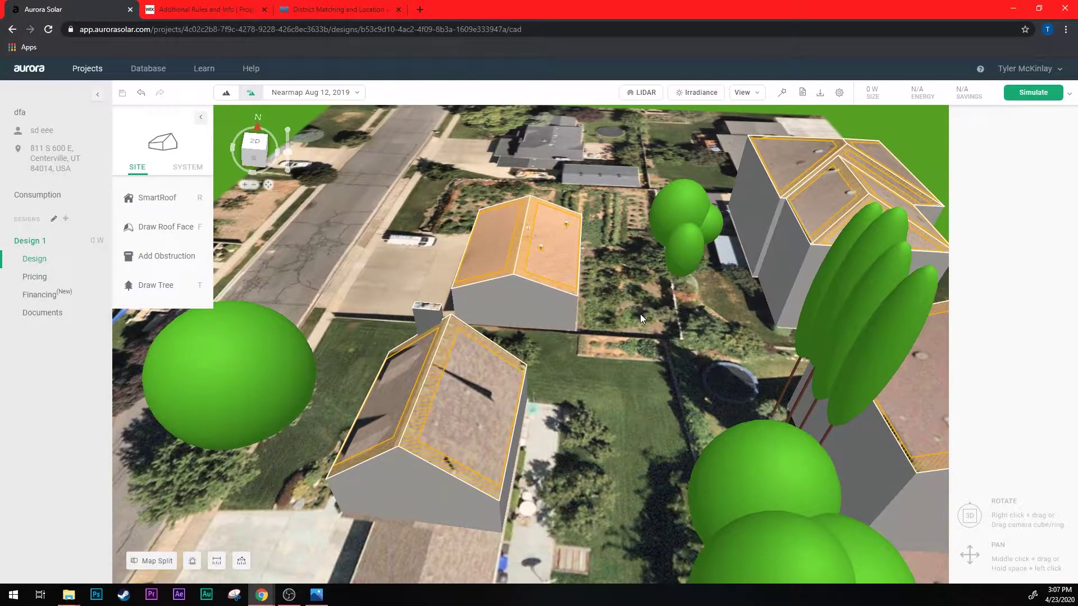
{"action": "middle_click_drag", "start_coordinate": [527, 351], "coordinate": [562, 318]}
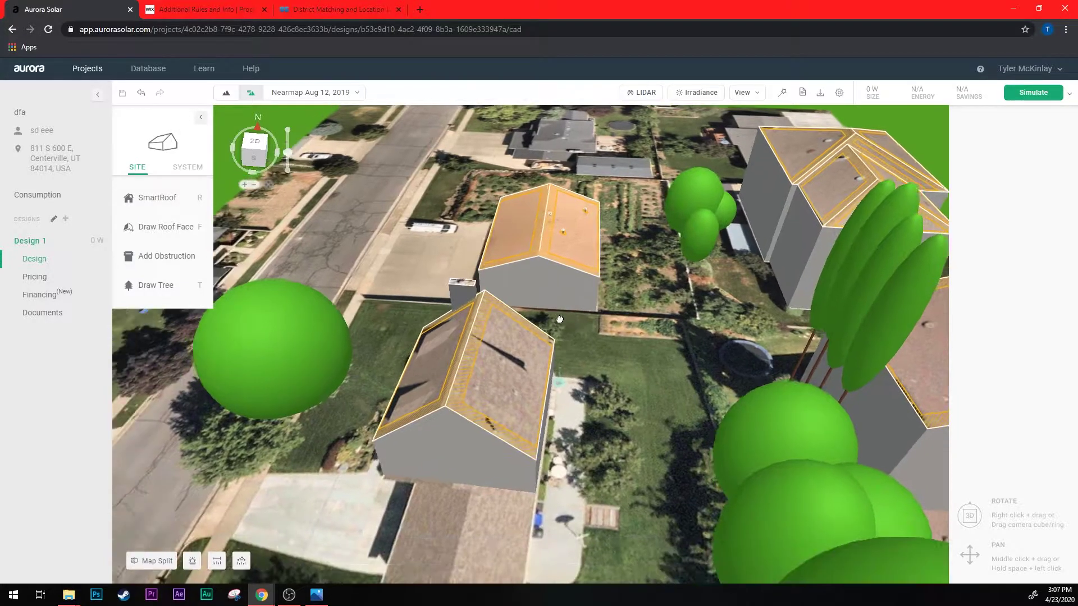
{"action": "right_click_drag", "start_coordinate": [562, 318], "coordinate": [709, 291]}
{"action": "middle_click_drag", "start_coordinate": [627, 257], "coordinate": [627, 355]}
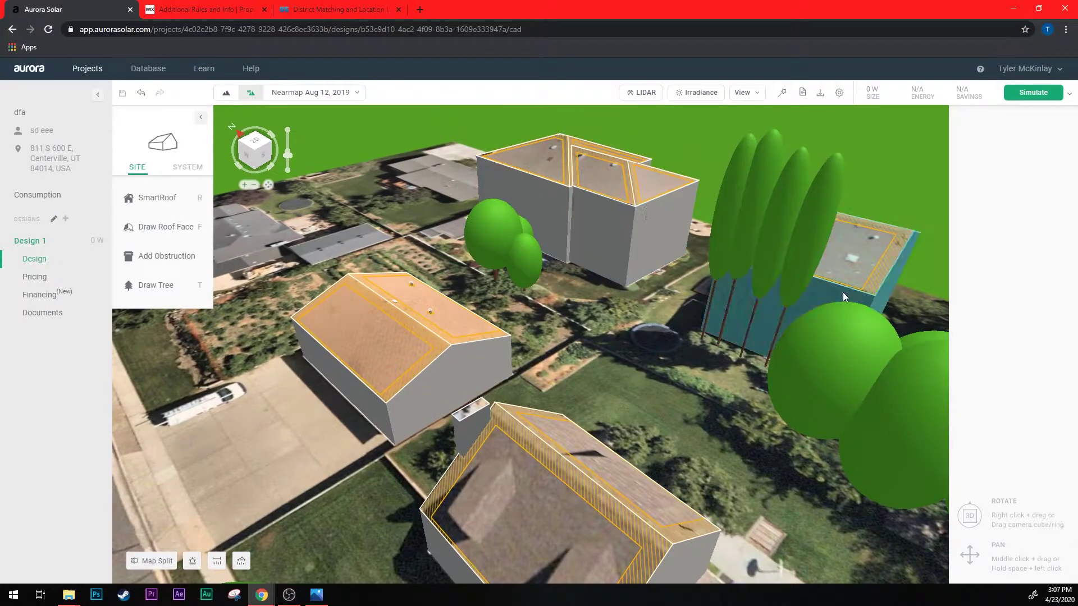
Toggle the LIDAR point cloud on and off over the tilted 3-D site
{"action": "middle_click_drag", "start_coordinate": [736, 314], "coordinate": [696, 164]}
{"action": "left_click", "coordinate": [641, 92]}
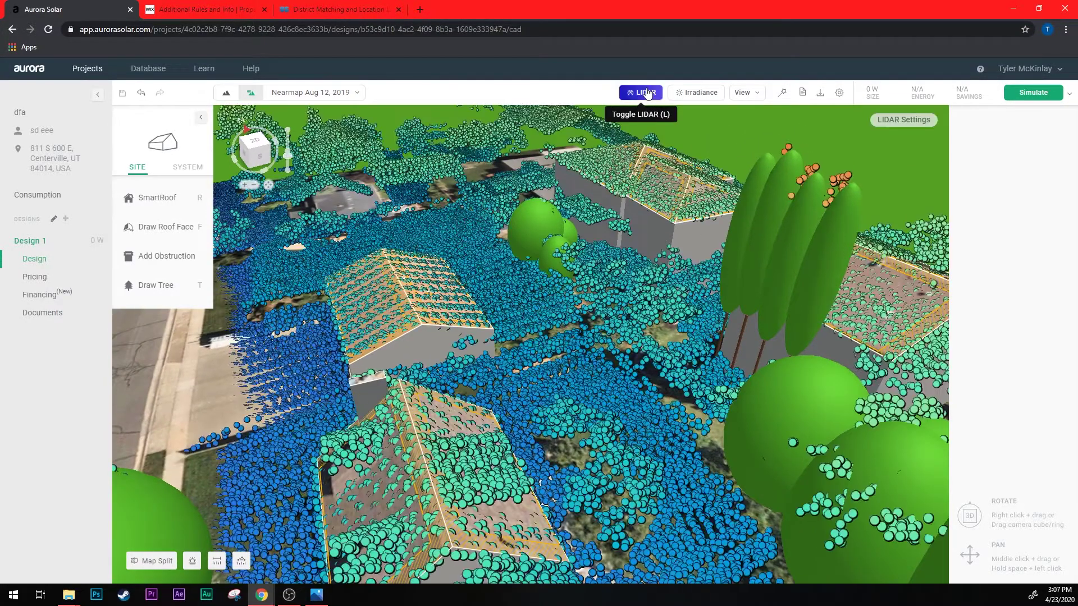
{"action": "scroll", "coordinate": [594, 250], "scroll_direction": "up", "scroll_amount": 3}
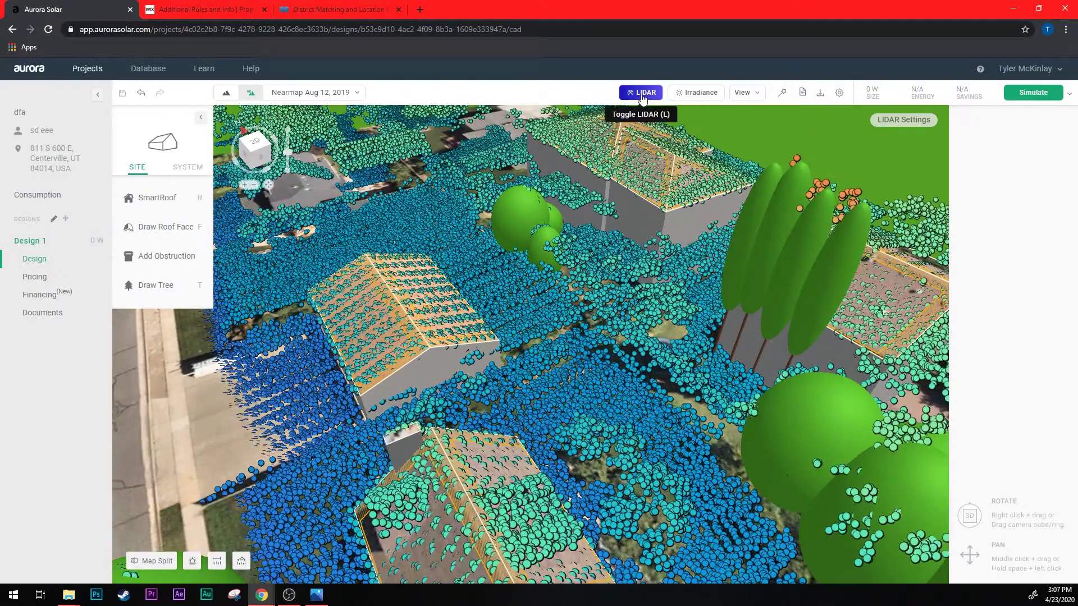
{"action": "left_click", "coordinate": [643, 93]}
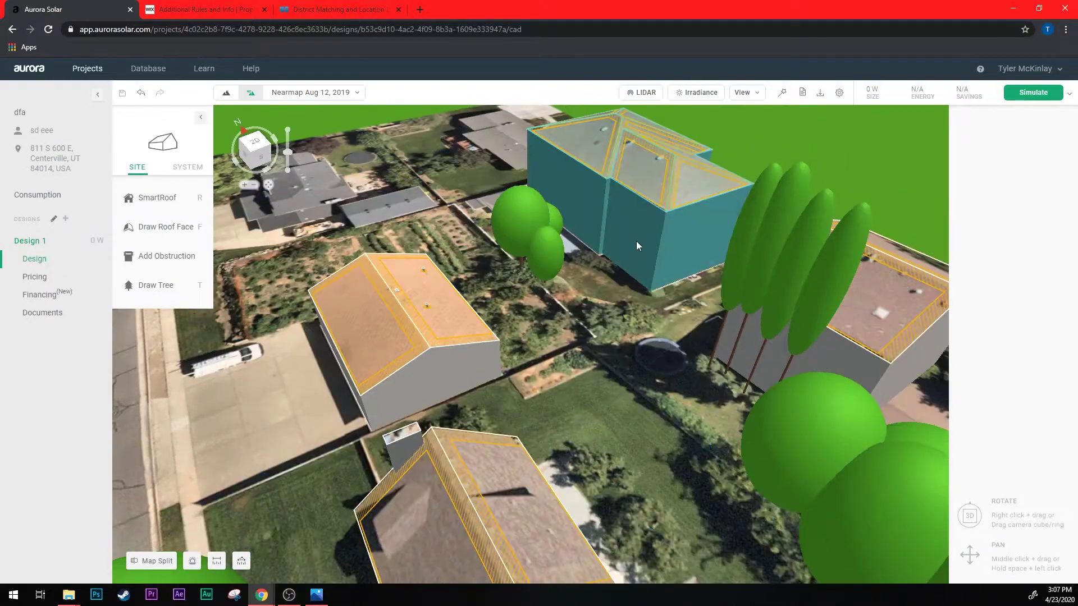
{"action": "right_click_drag", "start_coordinate": [634, 242], "coordinate": [420, 265]}
Flip to 2-D and back, then re-enable LIDAR and inspect roofs and chimney from several angles
{"action": "key", "text": "v"}
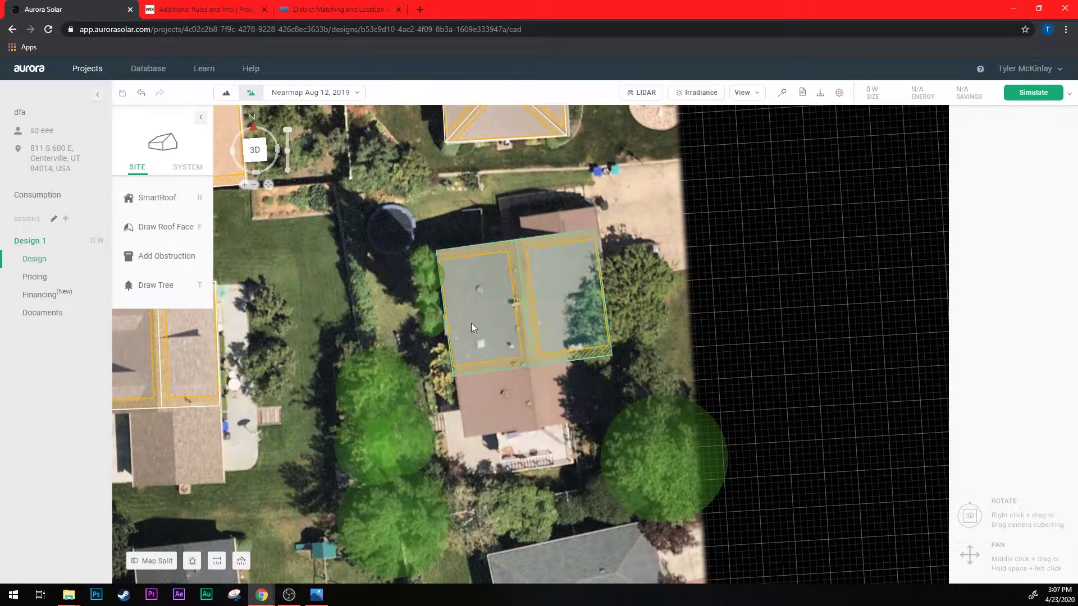
{"action": "key", "text": "v"}
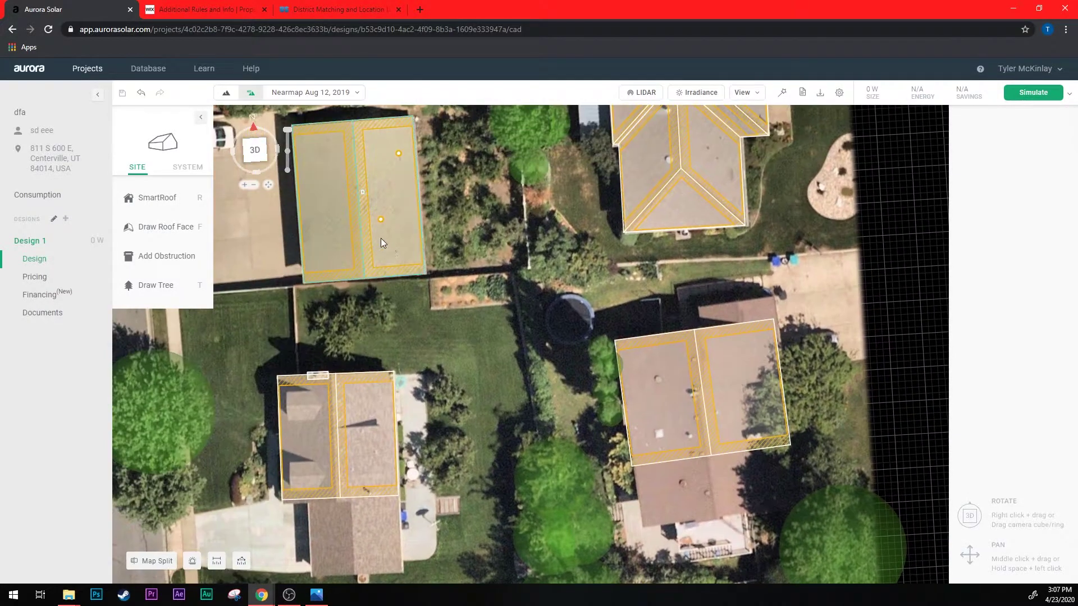
{"action": "right_click_drag", "start_coordinate": [769, 392], "coordinate": [703, 320]}
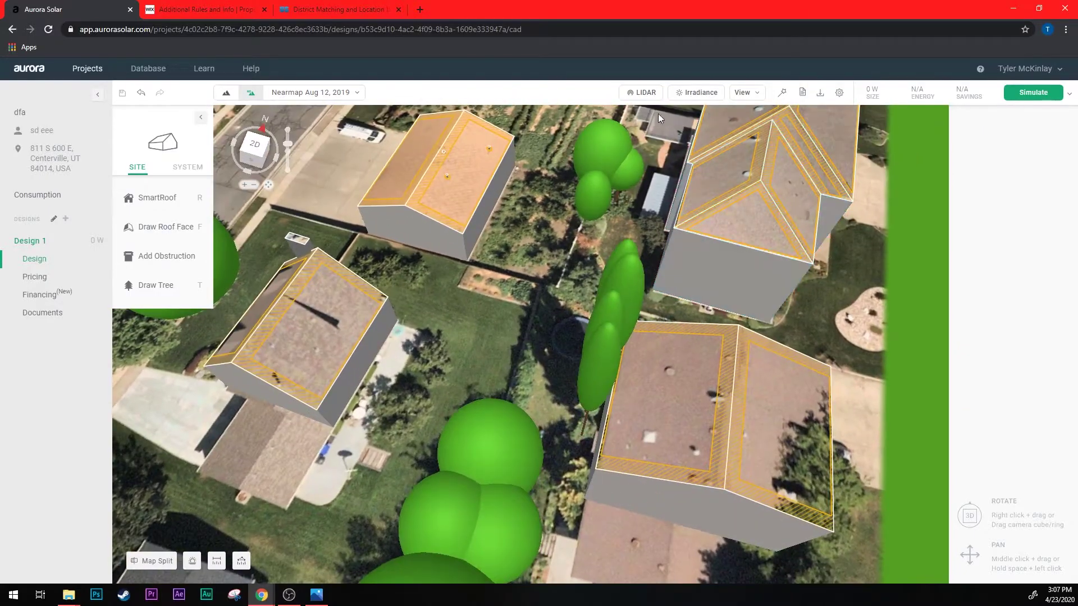
{"action": "left_click", "coordinate": [643, 92]}
{"action": "right_click_drag", "start_coordinate": [743, 350], "coordinate": [631, 401]}
{"action": "scroll", "coordinate": [532, 305], "scroll_direction": "up", "scroll_amount": 5}
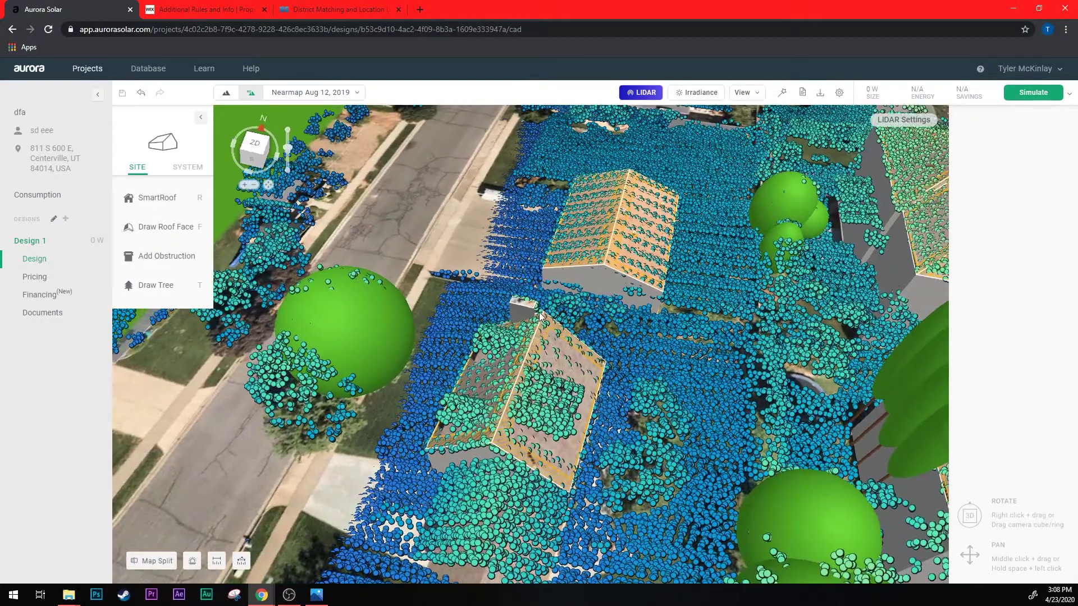
{"action": "scroll", "coordinate": [532, 305], "scroll_direction": "up", "scroll_amount": 5}
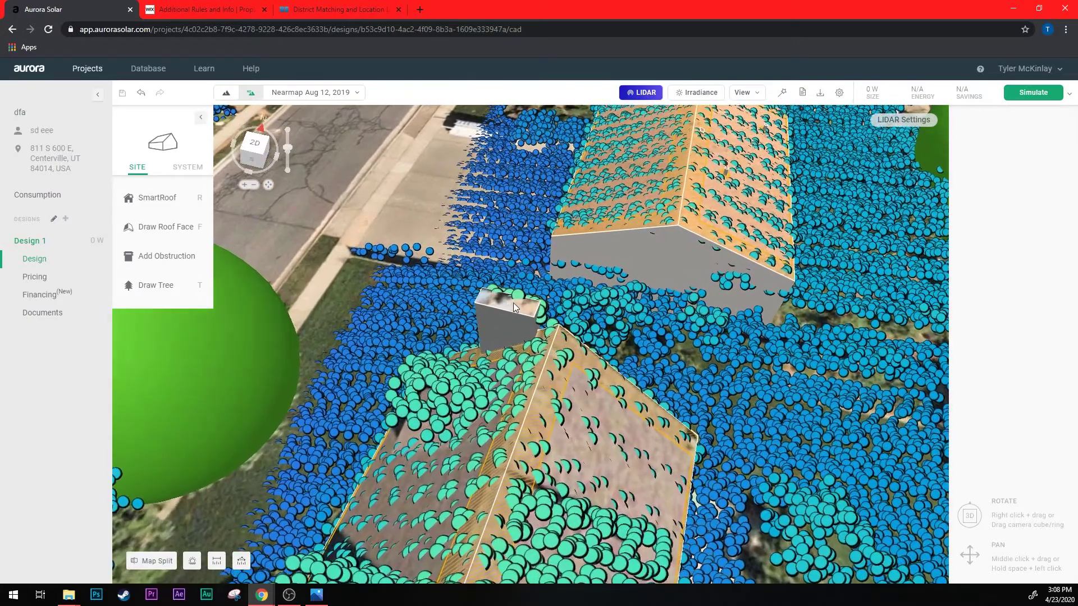
{"action": "right_click_drag", "start_coordinate": [508, 303], "coordinate": [559, 322]}
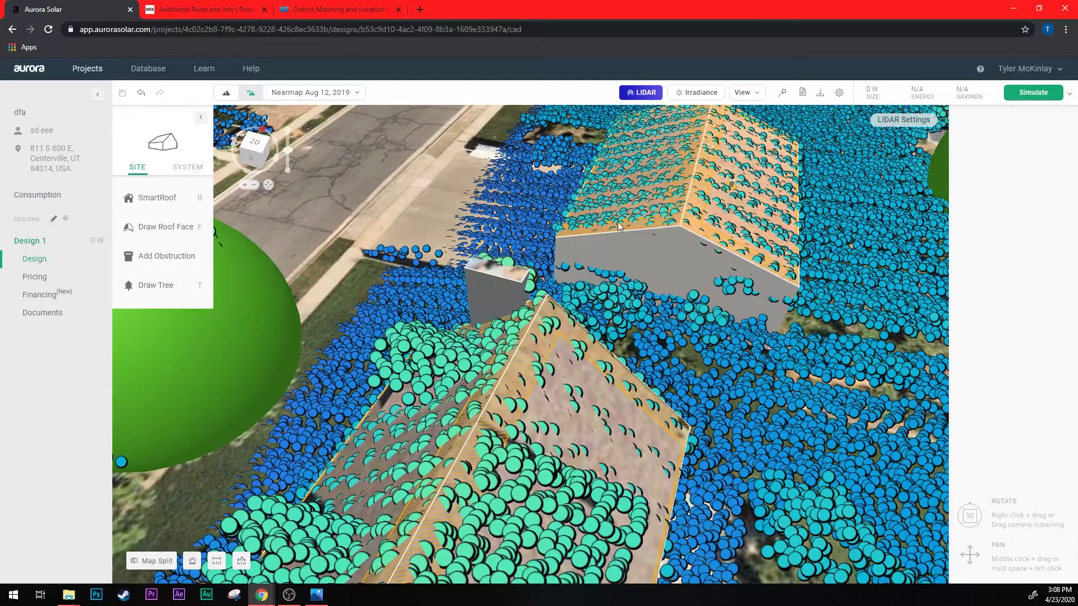
{"action": "scroll", "coordinate": [628, 309], "scroll_direction": "down", "scroll_amount": 5}
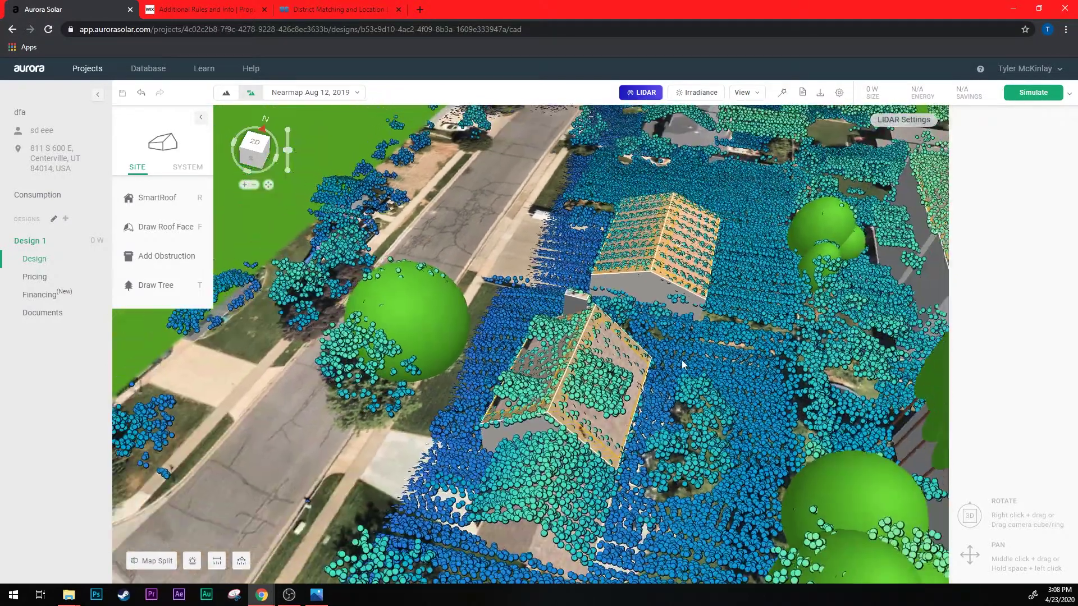
{"action": "right_click_drag", "start_coordinate": [681, 359], "coordinate": [649, 162]}
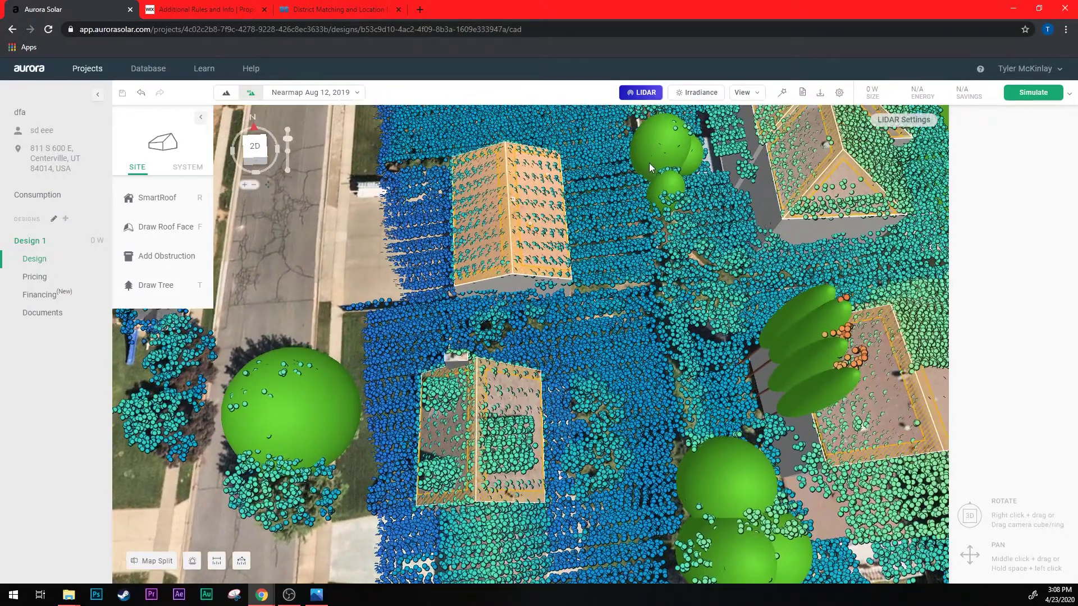
Hide LIDAR, zoom in on the two-faced roof in 2-D, and open Add Panels with P
{"action": "left_click", "coordinate": [633, 102]}
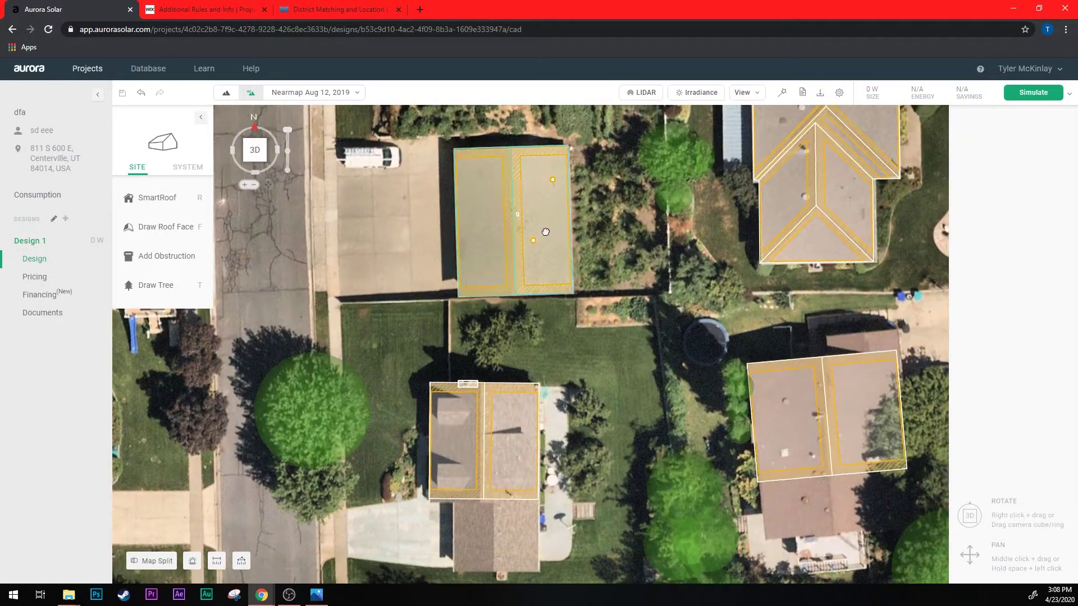
{"action": "left_click_drag", "start_coordinate": [545, 236], "coordinate": [541, 365]}
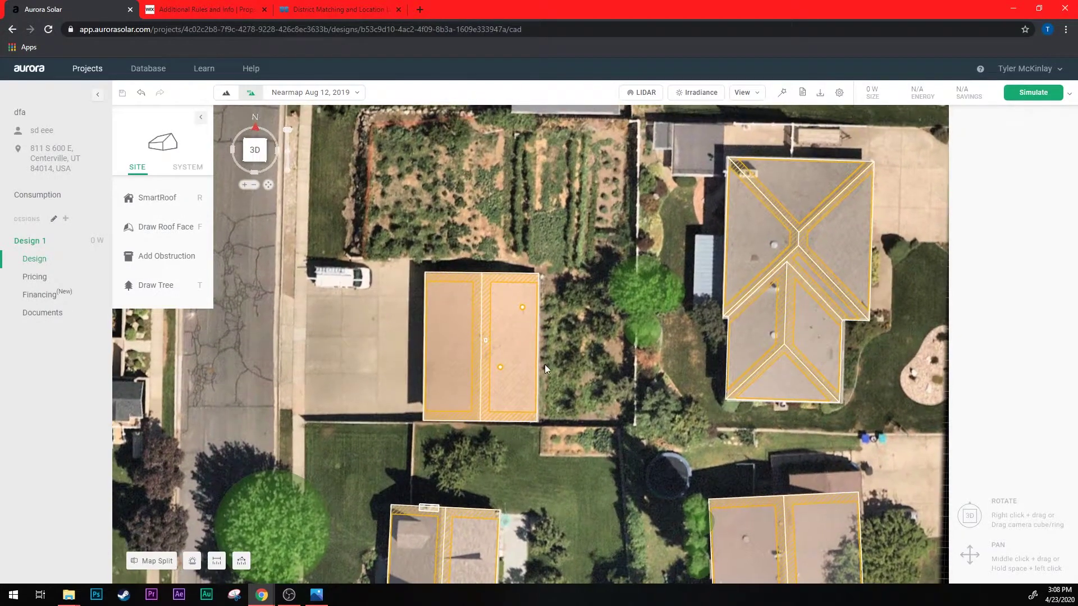
{"action": "scroll", "coordinate": [510, 354], "scroll_direction": "up", "scroll_amount": 3}
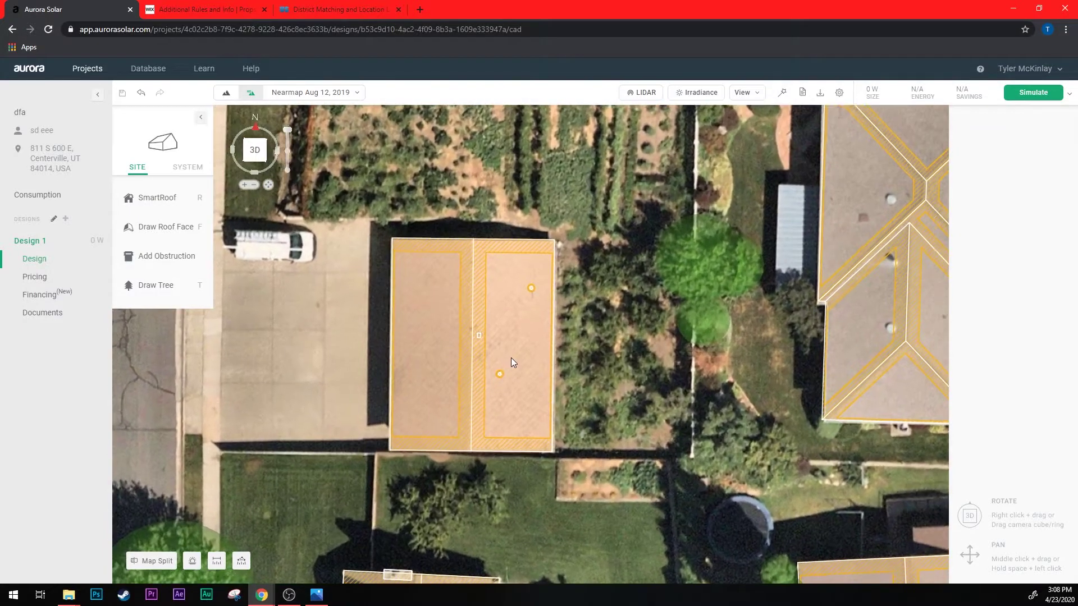
{"action": "scroll", "coordinate": [511, 358], "scroll_direction": "up", "scroll_amount": 1}
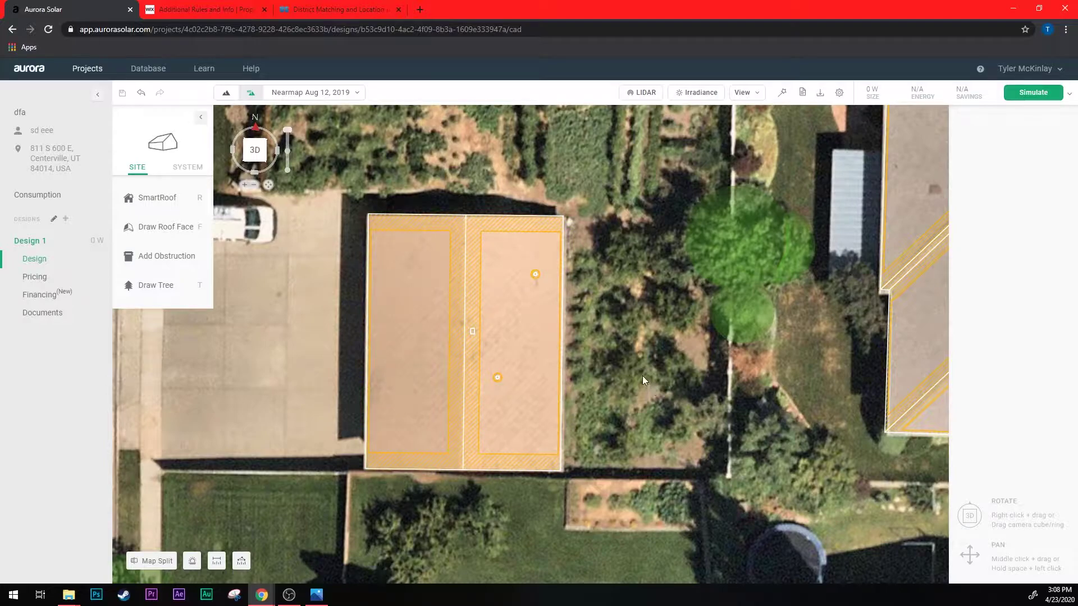
{"action": "key", "text": "p"}
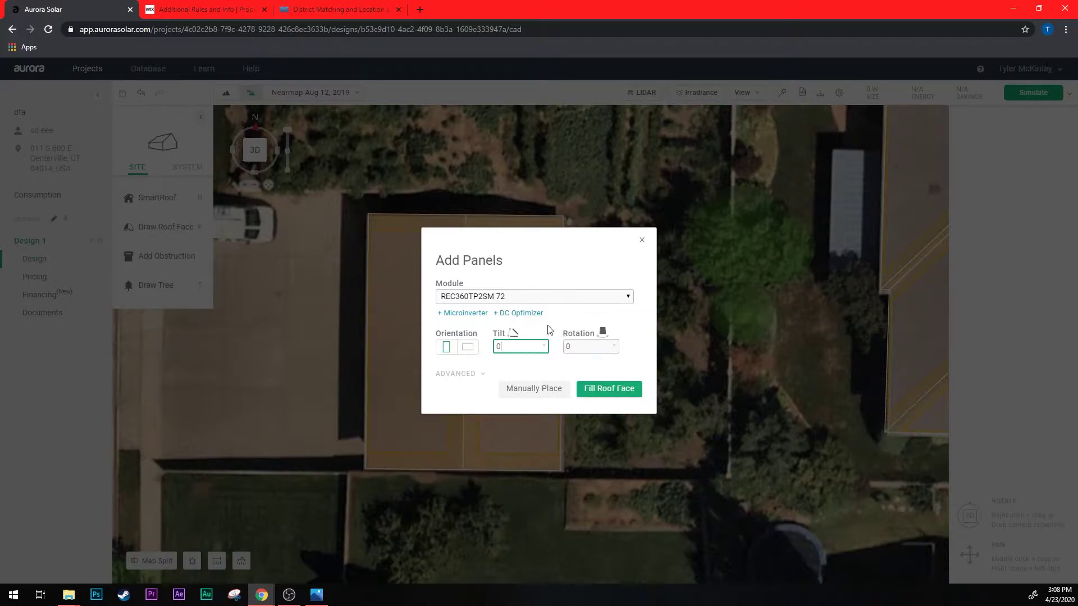
Look up Utah's Trina 320 module and Enphase IQ7 inverter on the wiki's State Info and Rules page
{"action": "left_click", "coordinate": [205, 9]}
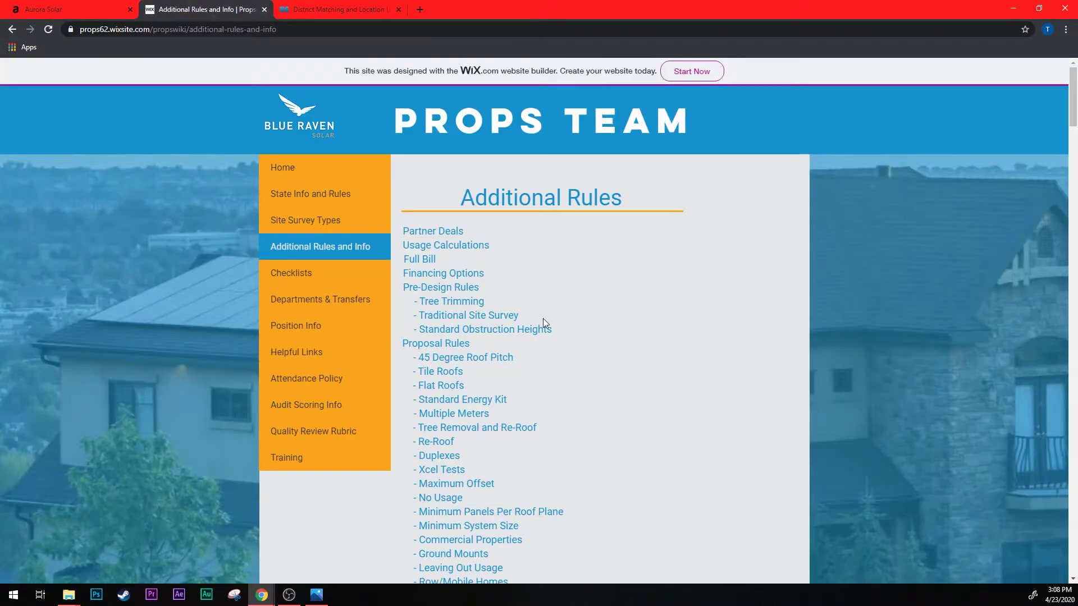
{"action": "left_click", "coordinate": [302, 198]}
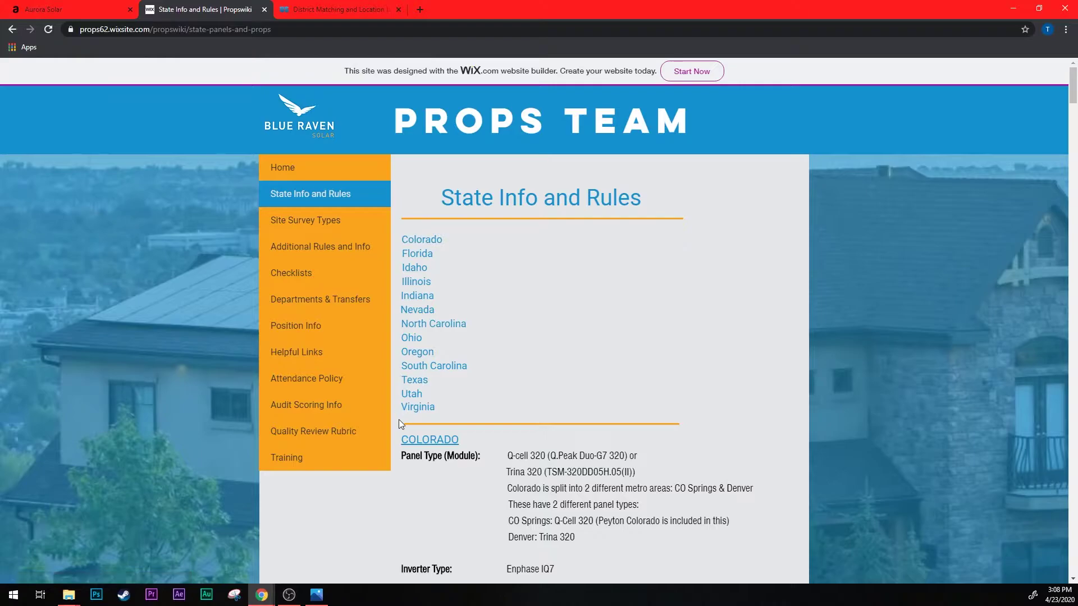
{"action": "left_click", "coordinate": [413, 395]}
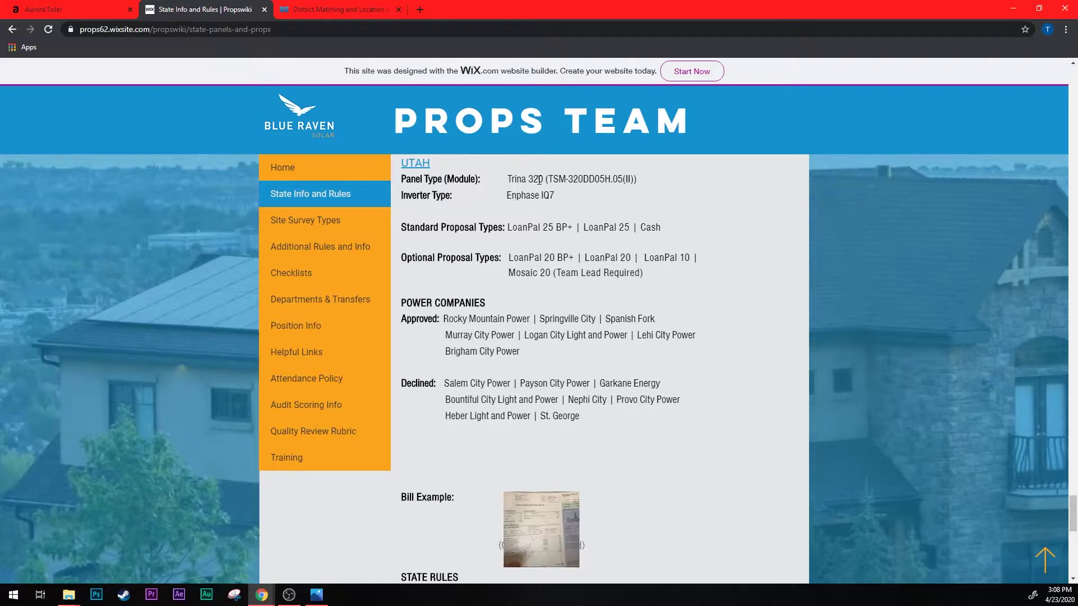
{"action": "left_click_drag", "start_coordinate": [545, 180], "coordinate": [591, 185]}
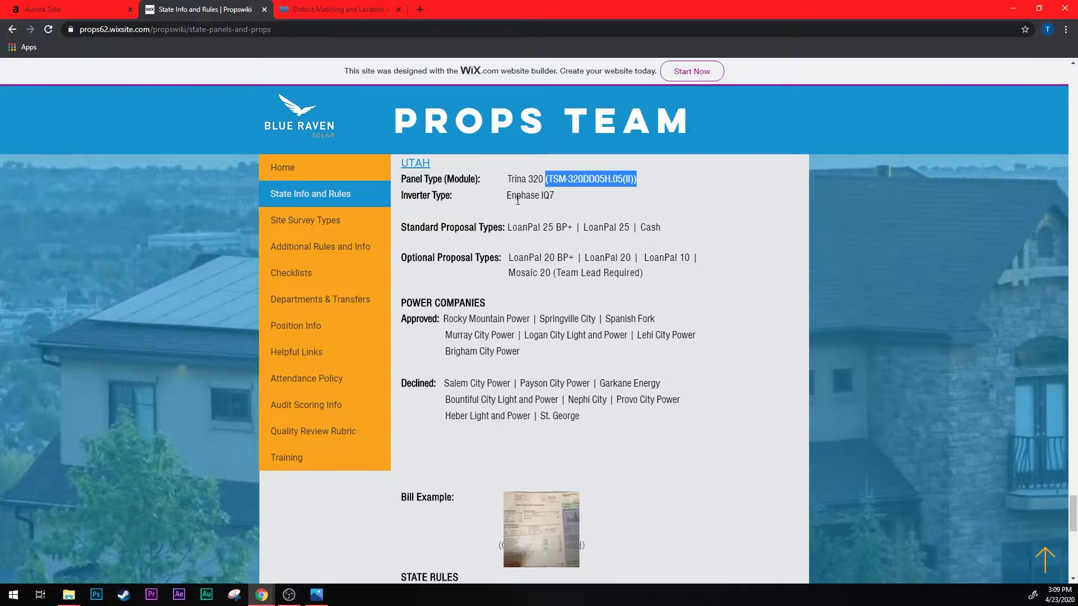
{"action": "left_click_drag", "start_coordinate": [400, 198], "coordinate": [467, 205]}
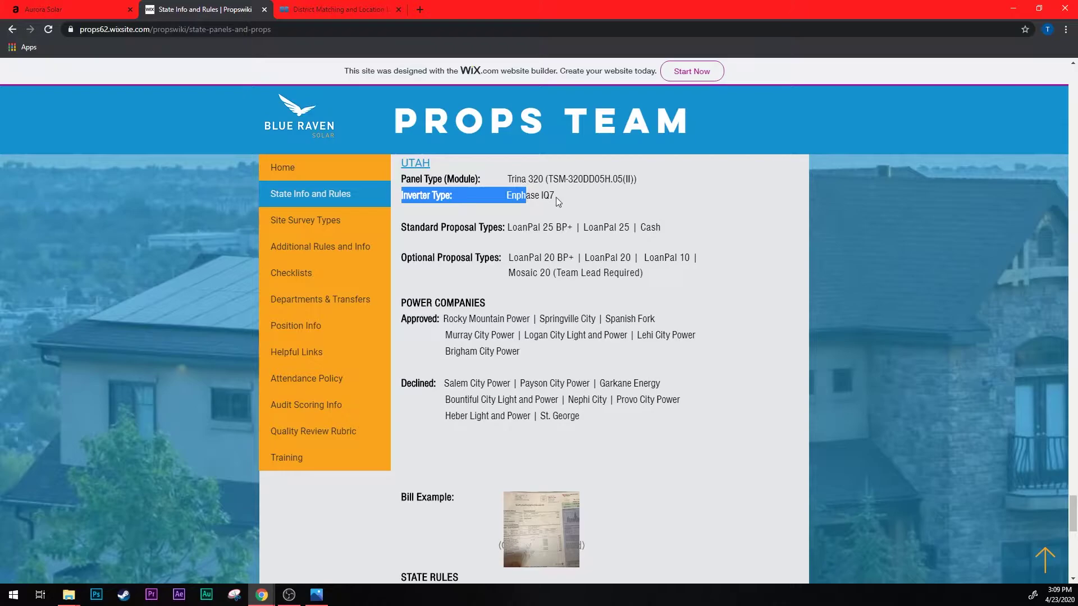
{"action": "left_click_drag", "start_coordinate": [556, 196], "coordinate": [509, 197]}
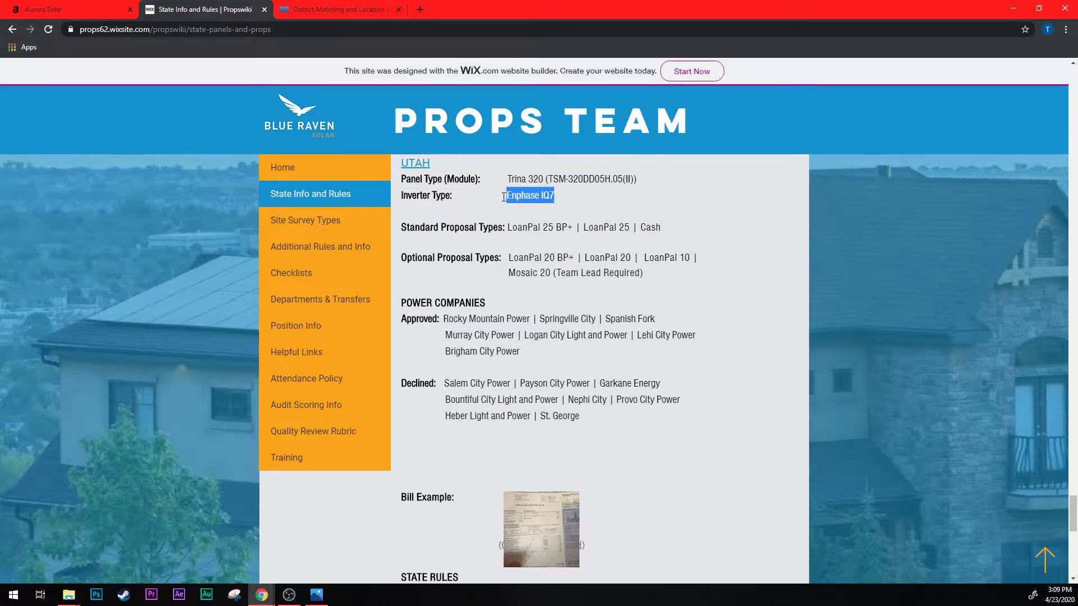
{"action": "left_click", "coordinate": [567, 195]}
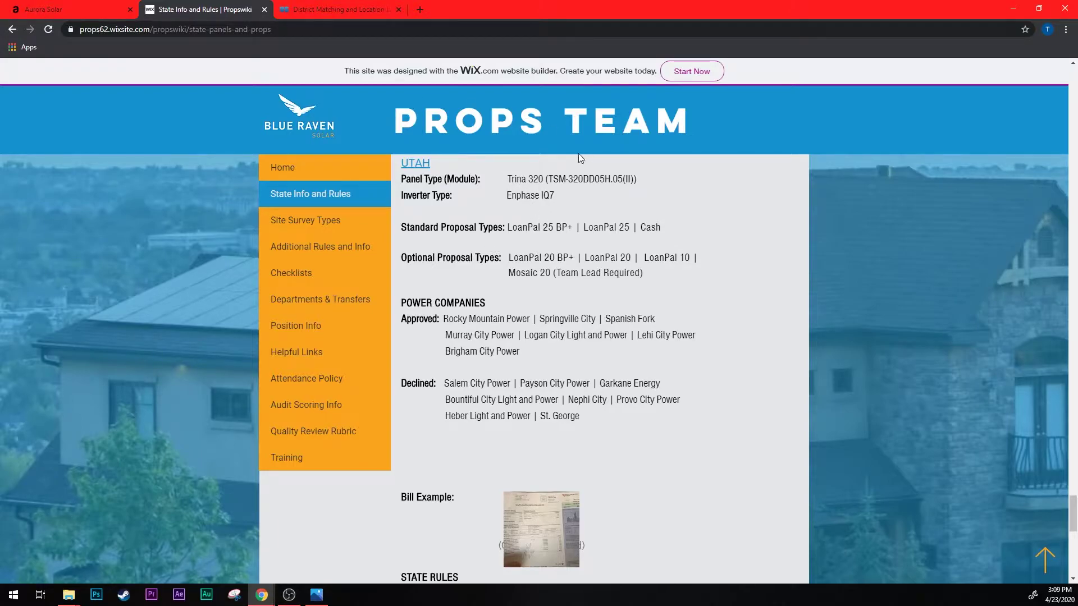
Back in Aurora Solar, choose the TSM-320DD05H.05(II) module in Add Panels
{"action": "left_click", "coordinate": [98, 10]}
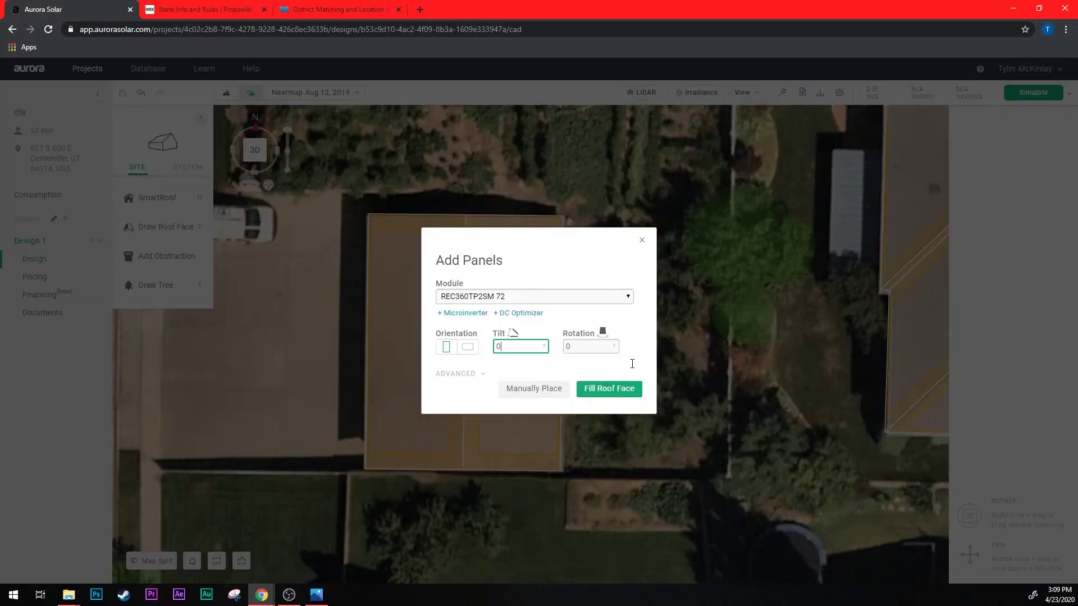
{"action": "left_click", "coordinate": [521, 298]}
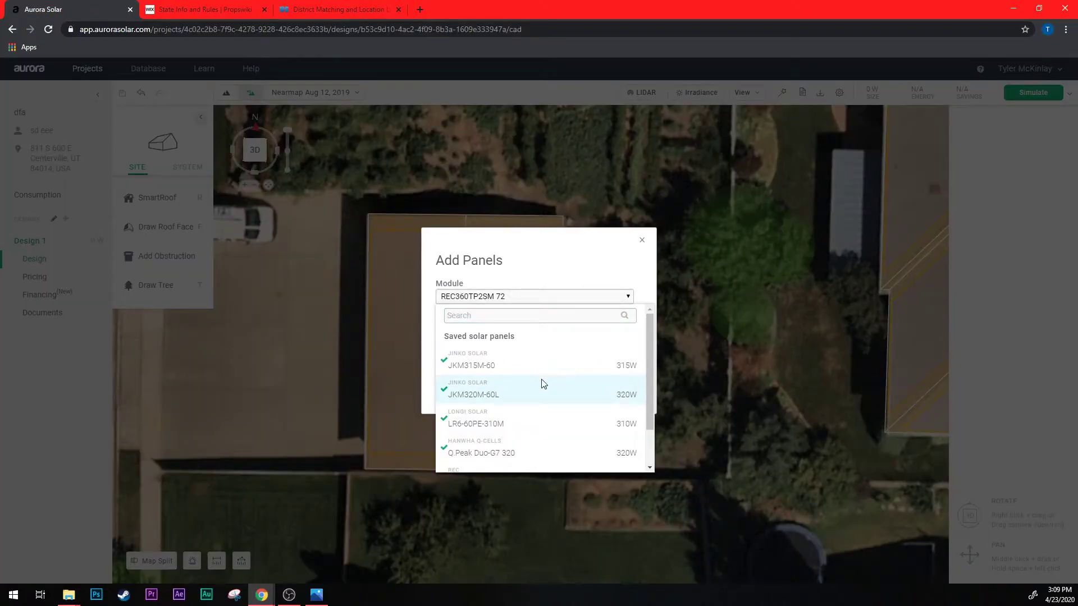
{"action": "scroll", "coordinate": [543, 384], "scroll_direction": "down", "scroll_amount": 1}
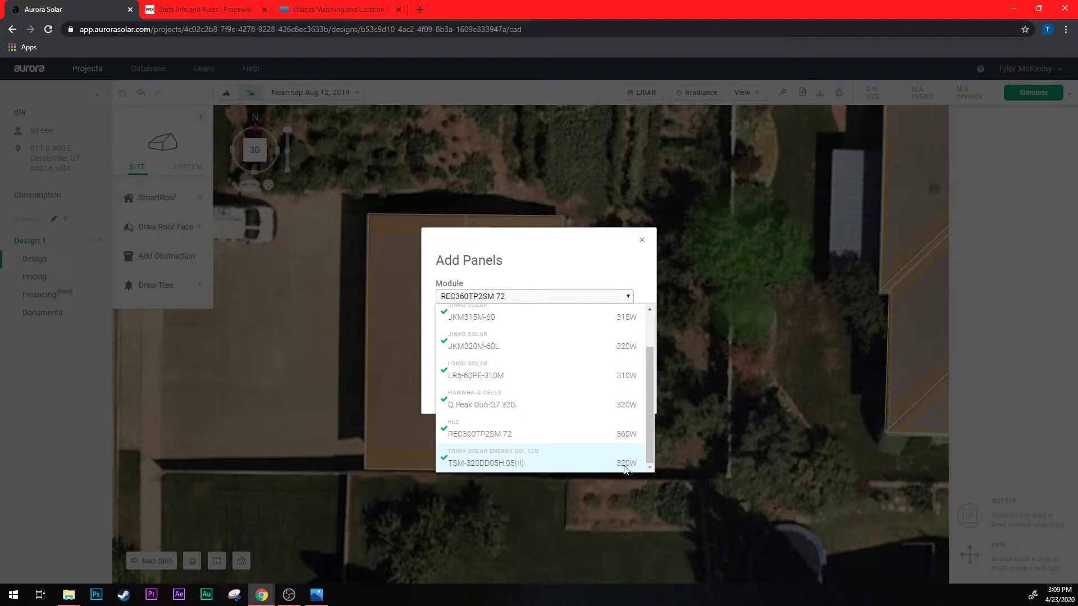
{"action": "left_click", "coordinate": [526, 463]}
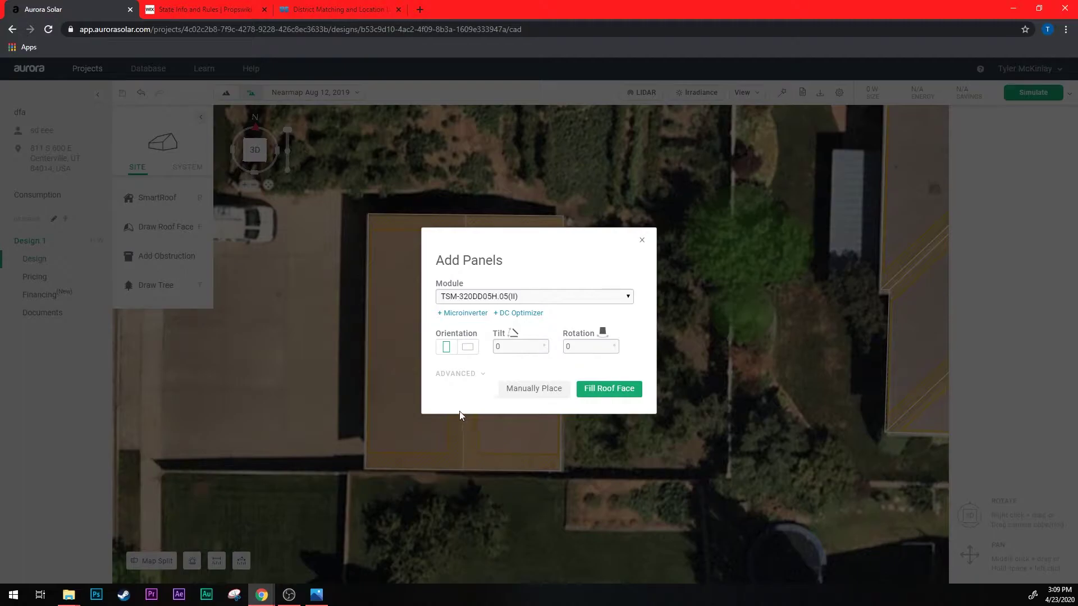
Add an IQ 7 microinverter and set the panels to landscape orientation
{"action": "left_click", "coordinate": [448, 314]}
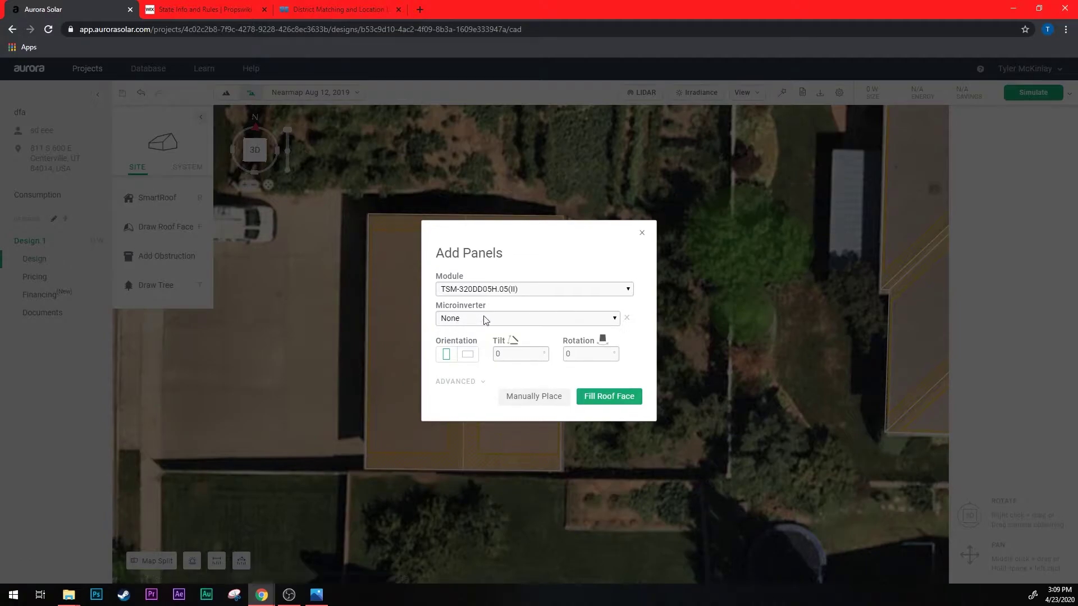
{"action": "left_click", "coordinate": [606, 323]}
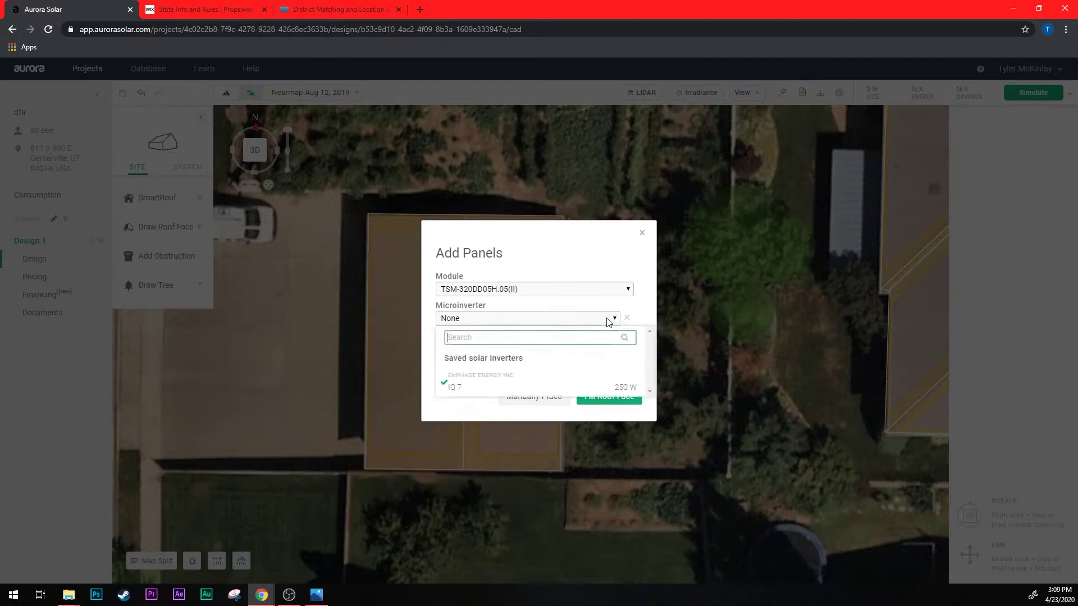
{"action": "left_click", "coordinate": [495, 389]}
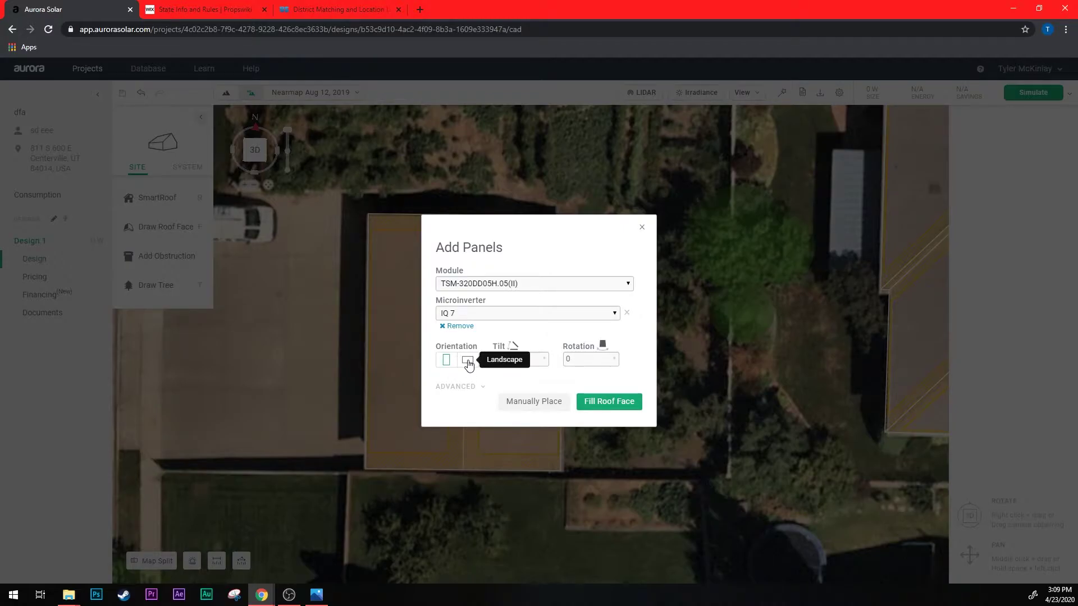
{"action": "left_click", "coordinate": [467, 363]}
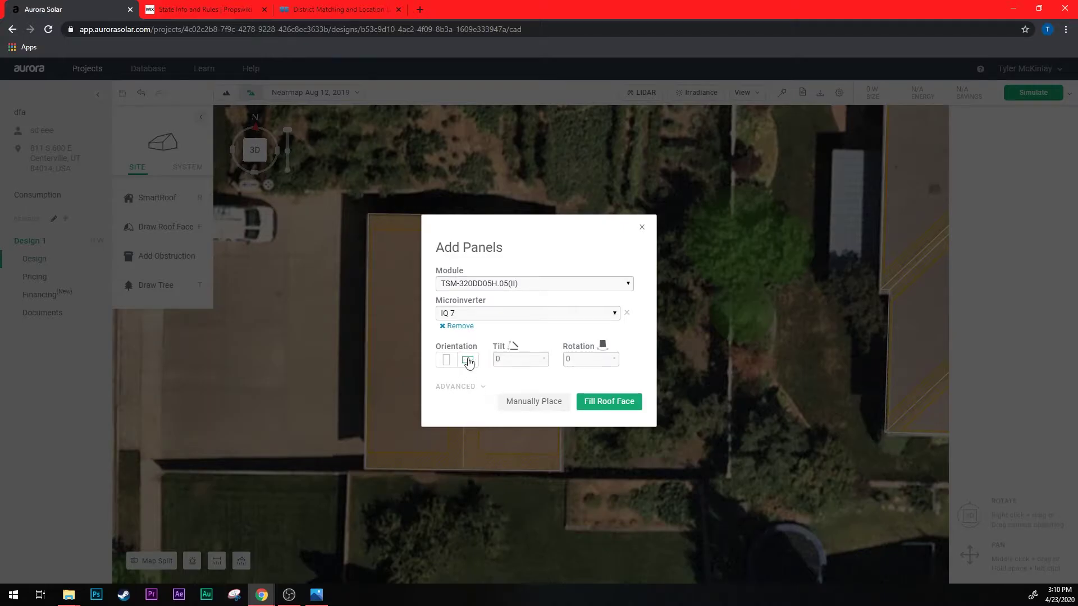
Fill the right roof face with the configured panels
{"action": "left_click", "coordinate": [597, 403]}
{"action": "left_click", "coordinate": [505, 348]}
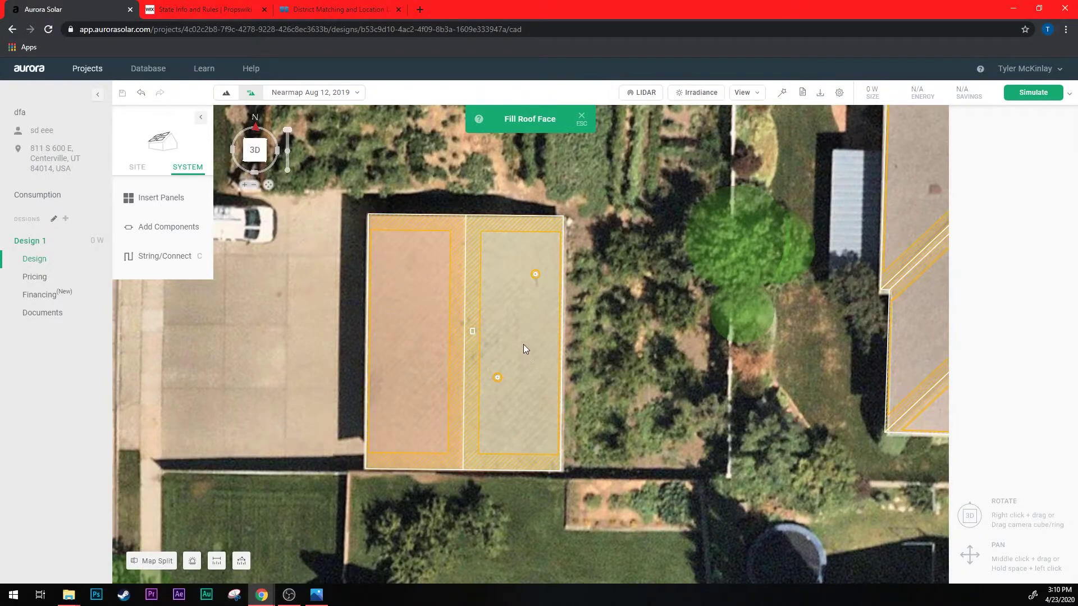
{"action": "left_click", "coordinate": [494, 330]}
{"action": "scroll", "coordinate": [505, 371], "scroll_direction": "up", "scroll_amount": 1}
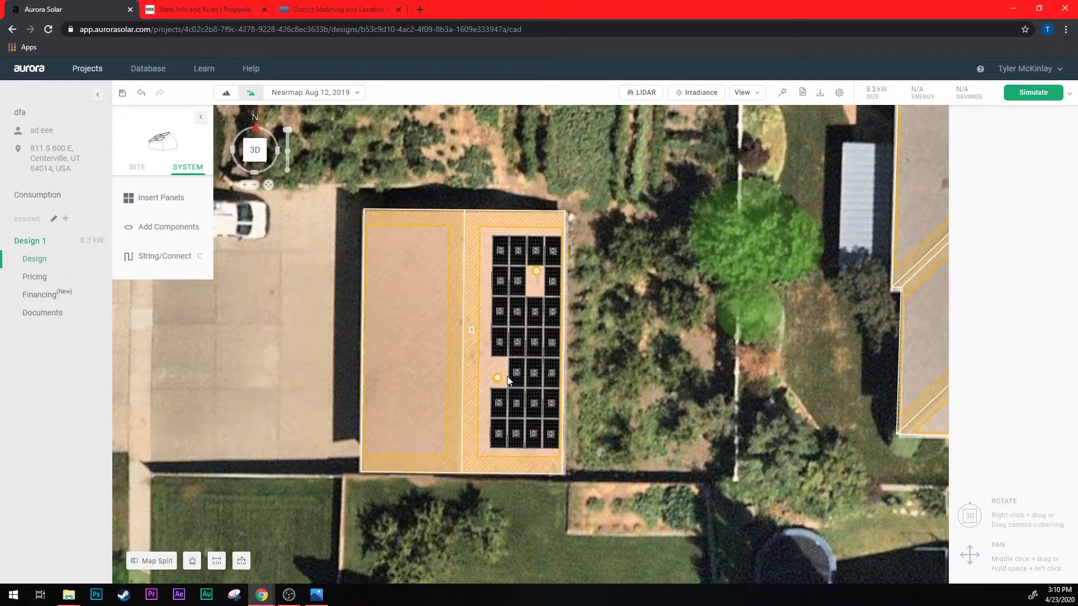
{"action": "scroll", "coordinate": [508, 381], "scroll_direction": "up", "scroll_amount": 2}
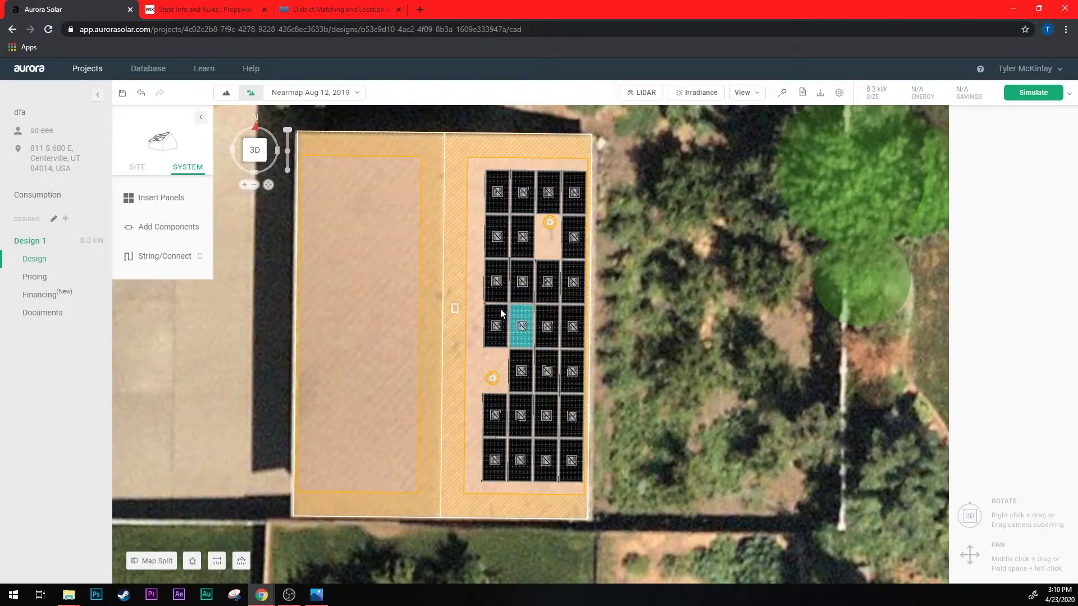
Reopen Add Panels and fill the left roof face, reaching 17.3 kW
{"action": "left_click", "coordinate": [565, 300]}
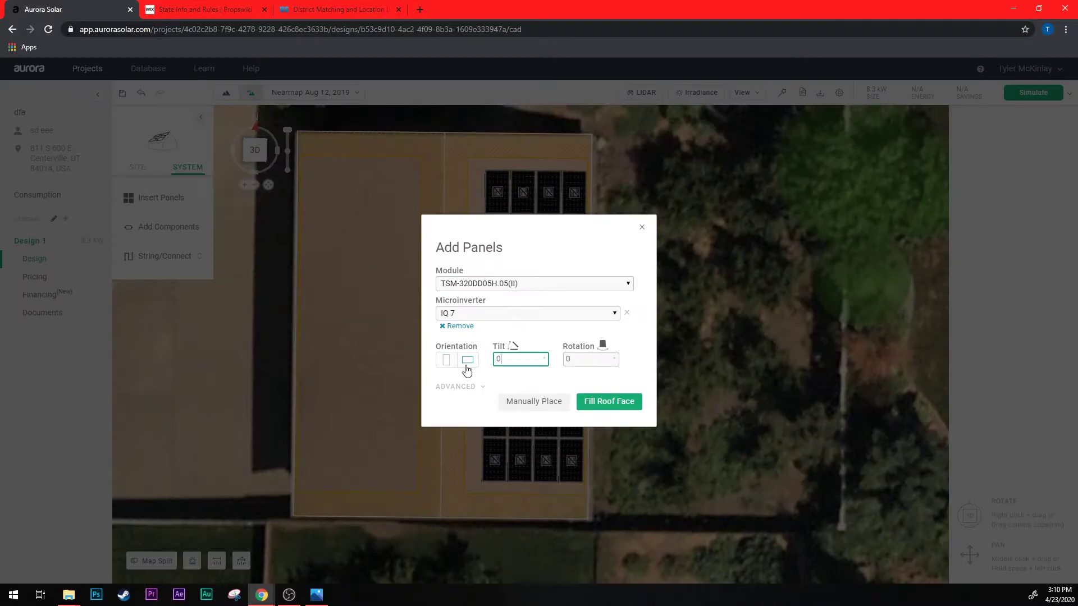
{"action": "left_click", "coordinate": [590, 402]}
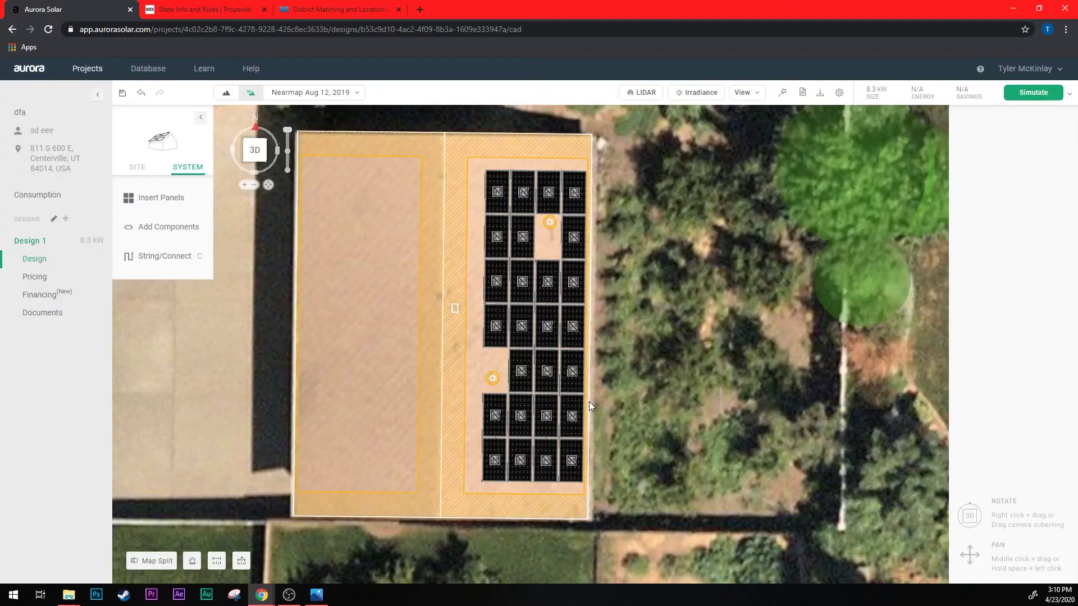
{"action": "left_click", "coordinate": [360, 334]}
{"action": "scroll", "coordinate": [391, 326], "scroll_direction": "down", "scroll_amount": 5}
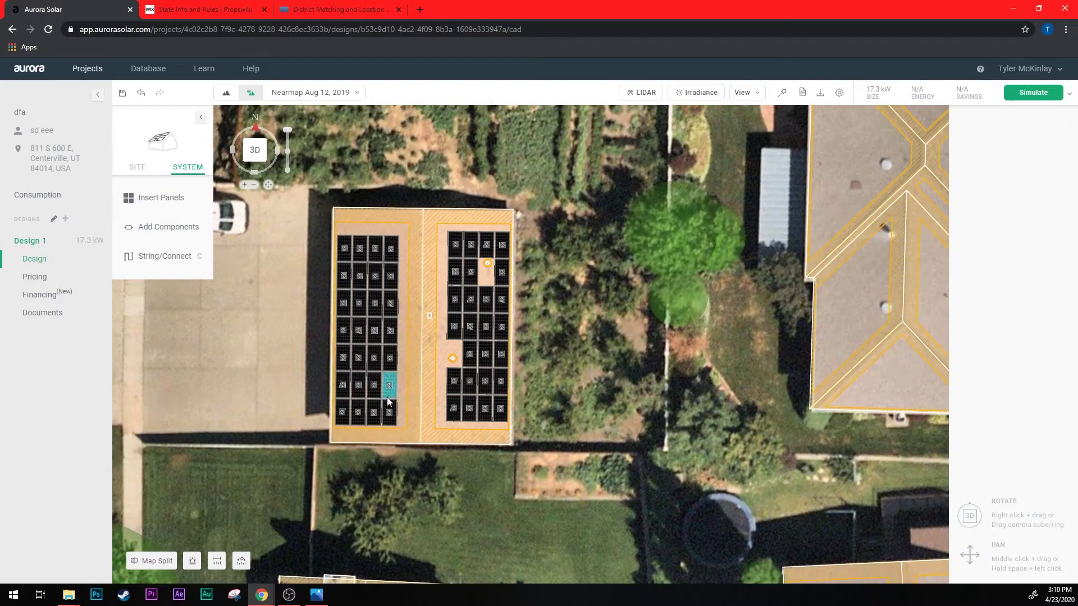
{"action": "middle_click_drag", "start_coordinate": [386, 396], "coordinate": [458, 412]}
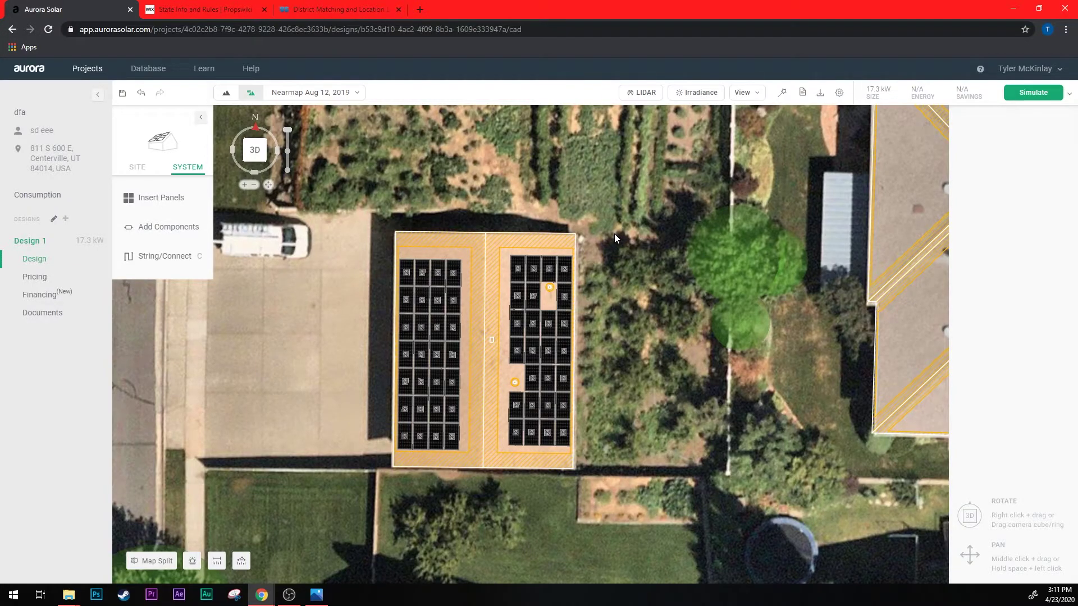
{"action": "scroll", "coordinate": [483, 296], "scroll_direction": "up", "scroll_amount": 1}
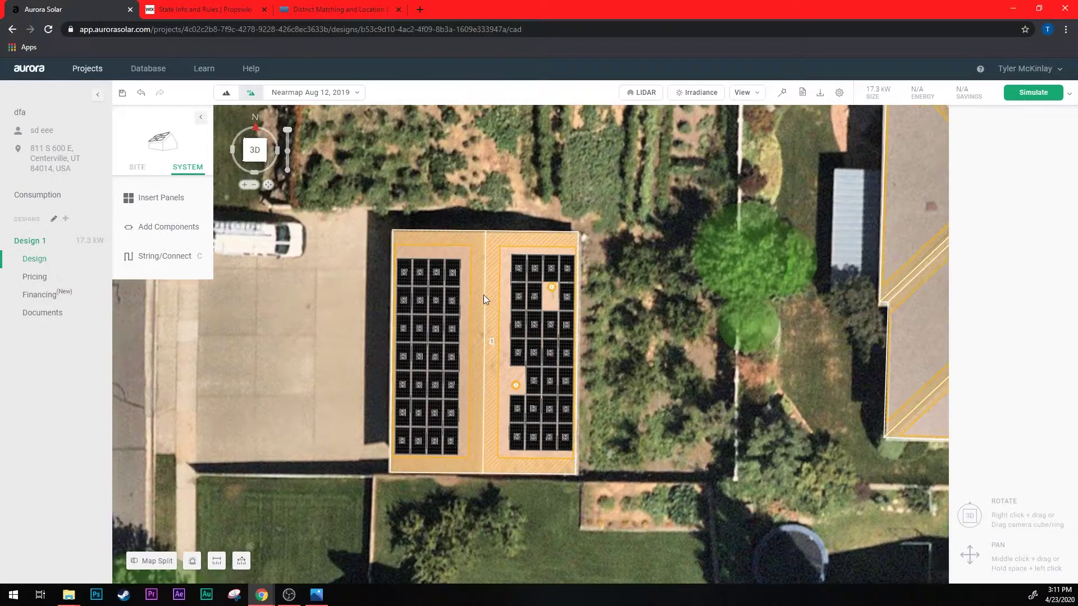
{"action": "scroll", "coordinate": [483, 296], "scroll_direction": "up", "scroll_amount": 1}
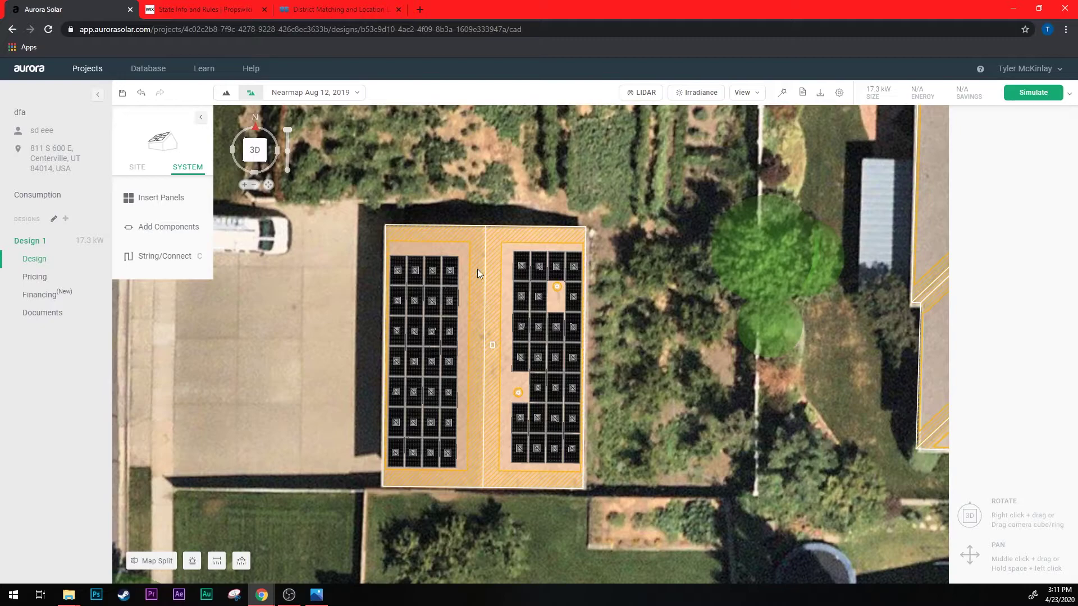
Turn on the irradiance map and zoom into the left array showing 1,600 kWh/m²/yr
{"action": "left_click", "coordinate": [691, 99]}
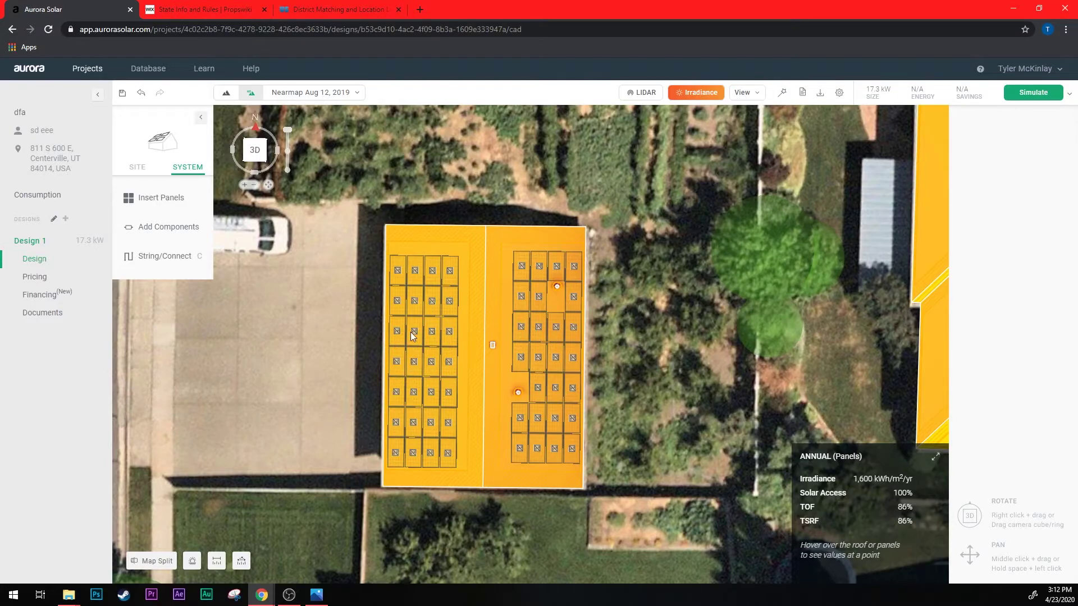
{"action": "scroll", "coordinate": [414, 376], "scroll_direction": "up", "scroll_amount": 1}
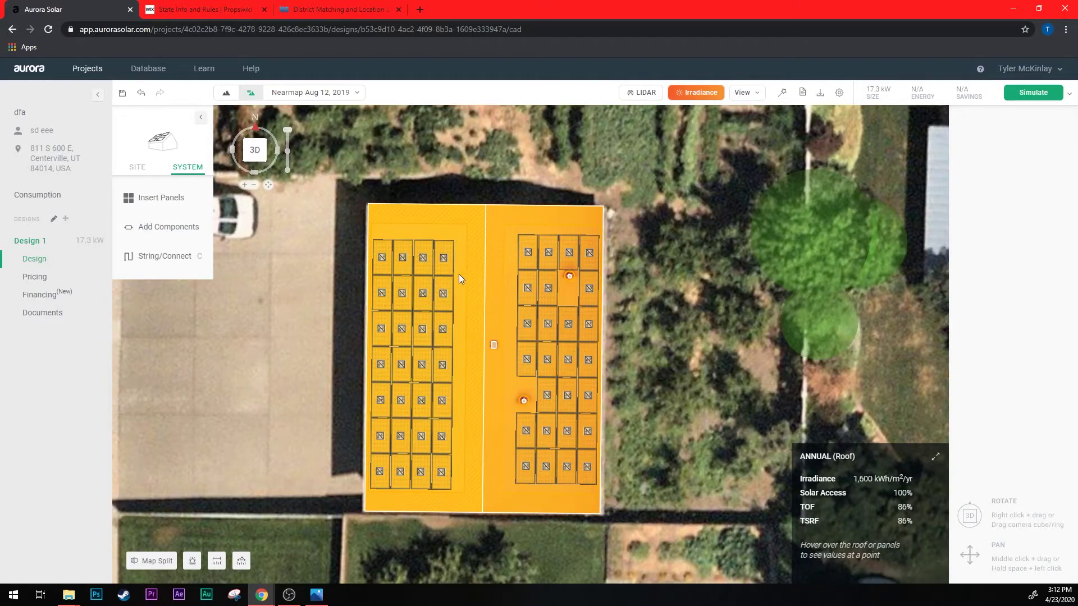
{"action": "scroll", "coordinate": [446, 256], "scroll_direction": "up", "scroll_amount": 1}
{"action": "scroll", "coordinate": [445, 256], "scroll_direction": "up", "scroll_amount": 2}
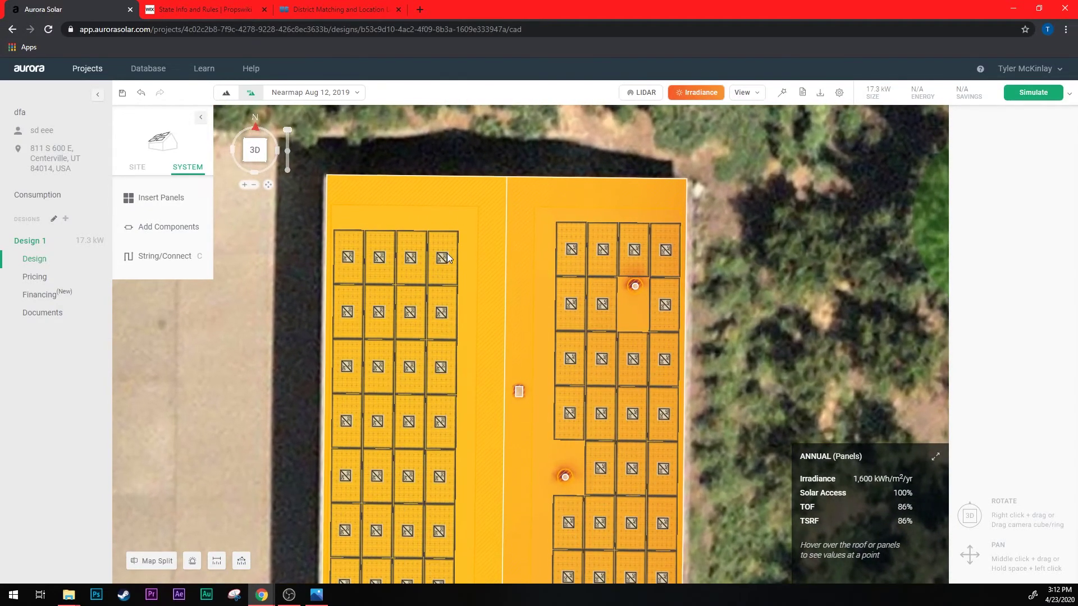
{"action": "left_click", "coordinate": [446, 258]}
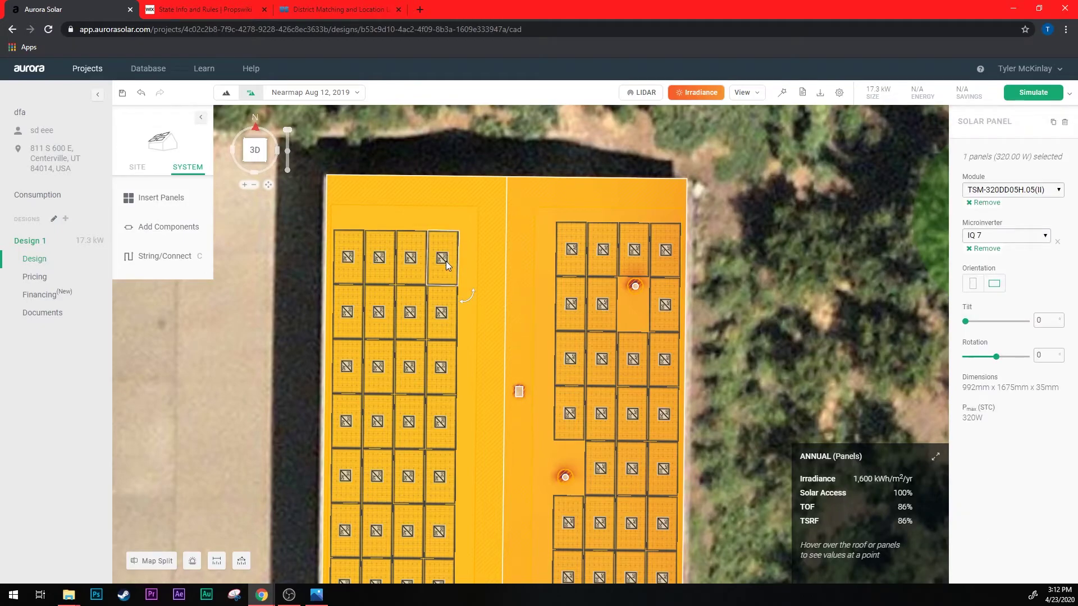
{"action": "key", "text": "Delete"}
{"action": "scroll", "coordinate": [496, 275], "scroll_direction": "down", "scroll_amount": 2}
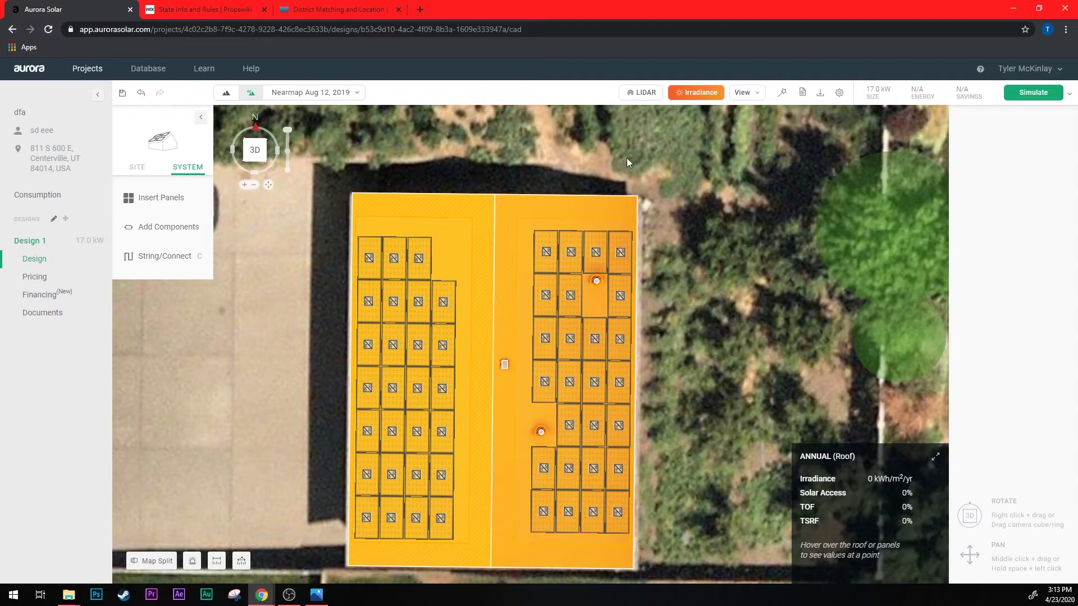
{"action": "key", "text": "ctrl+z"}
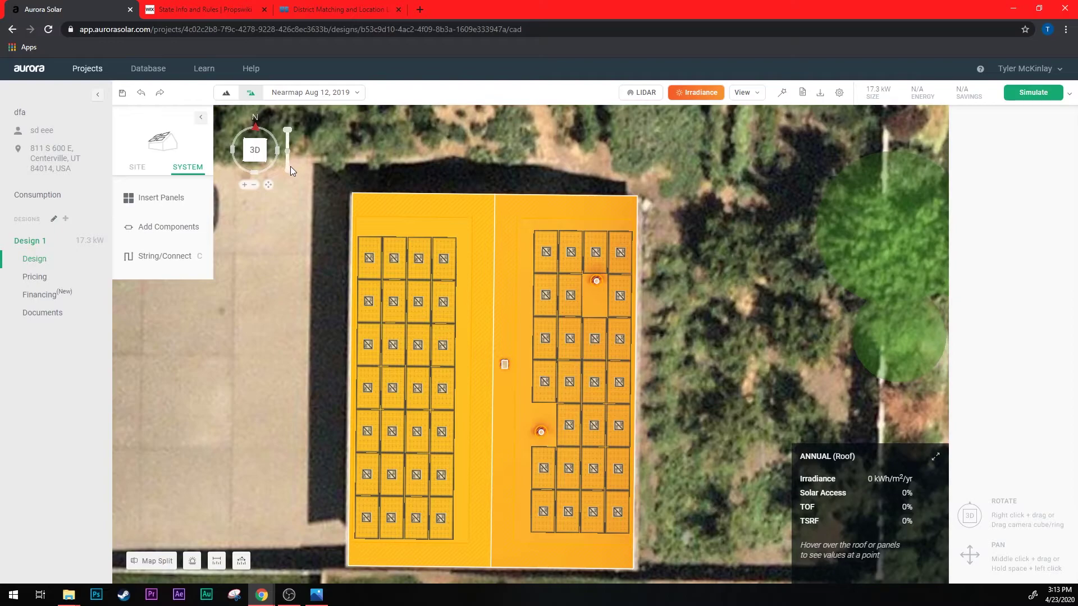
Save the design, then open its Shade Report from Documents and find the 83.4% weighted-average TSRF
{"action": "left_click", "coordinate": [123, 96]}
{"action": "left_click", "coordinate": [35, 314]}
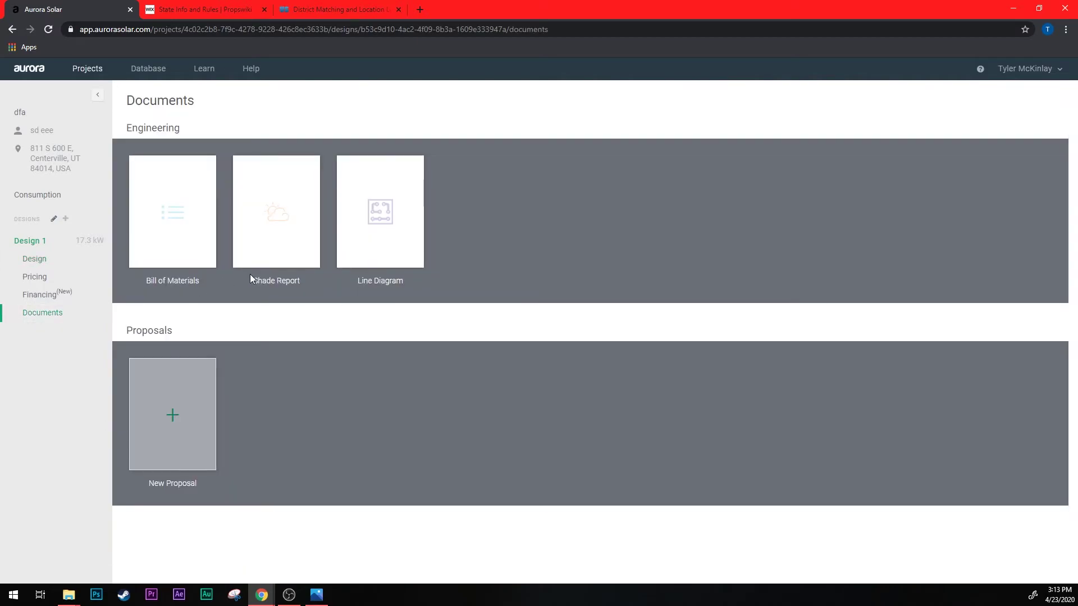
{"action": "left_click", "coordinate": [265, 241]}
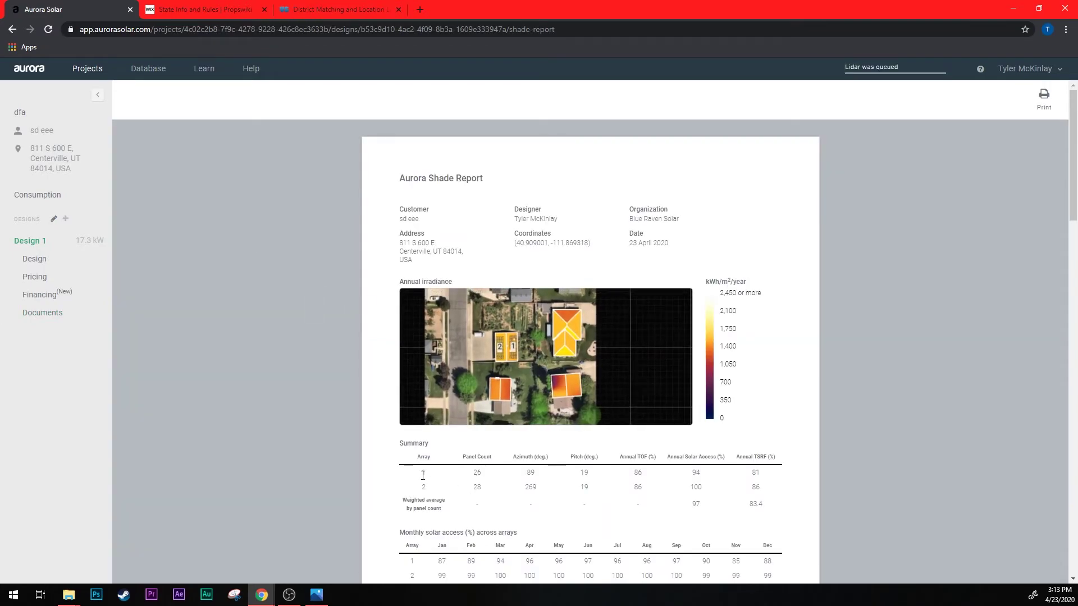
{"action": "scroll", "coordinate": [410, 466], "scroll_direction": "down", "scroll_amount": 1}
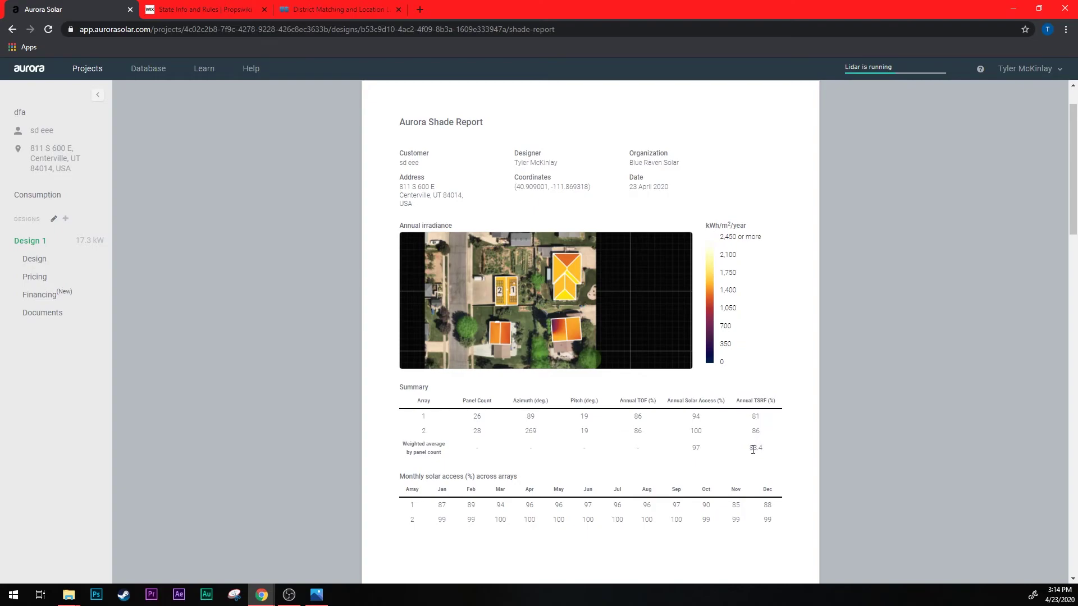
{"action": "left_click_drag", "start_coordinate": [750, 448], "coordinate": [763, 449]}
Go back to the Design view and zoom in on the panelled roof's irradiance readout
{"action": "left_click", "coordinate": [63, 260]}
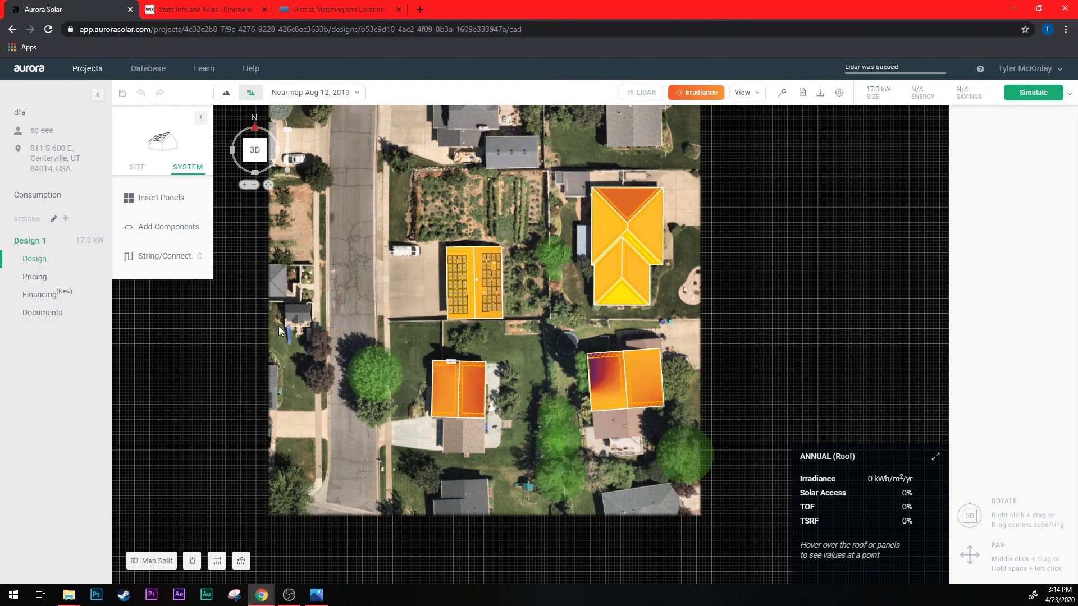
{"action": "scroll", "coordinate": [453, 300], "scroll_direction": "up", "scroll_amount": 5}
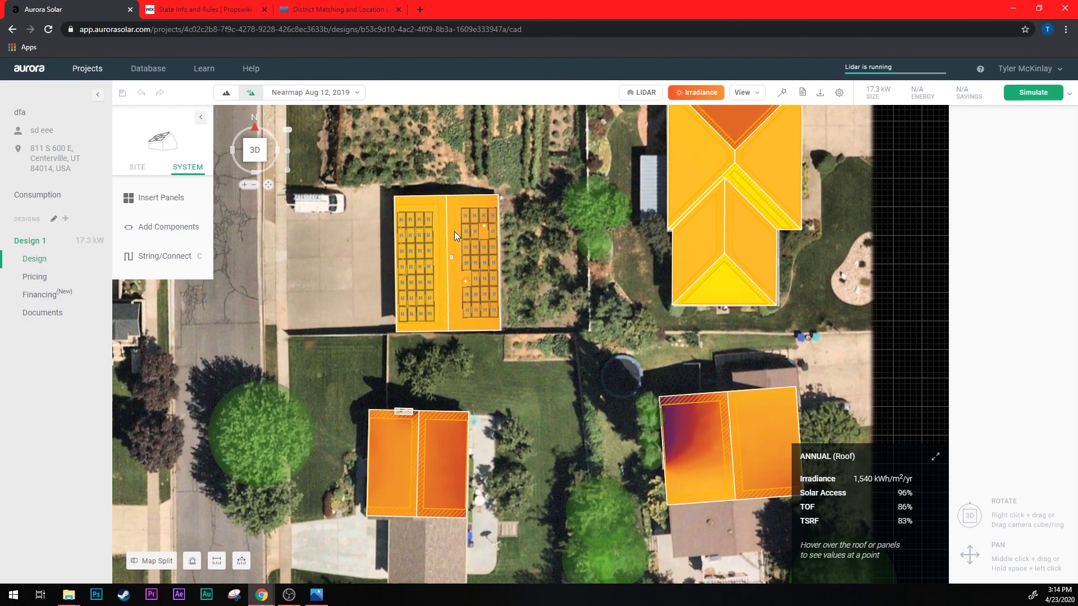